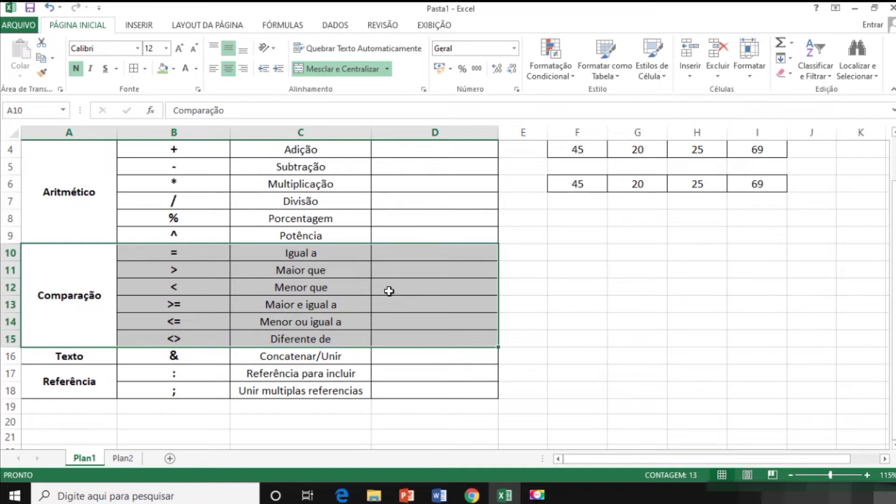
- Highlight the Texto row of the operator table, followed by the Referência rows, to review their operators
drag(87, 357, 382, 359)
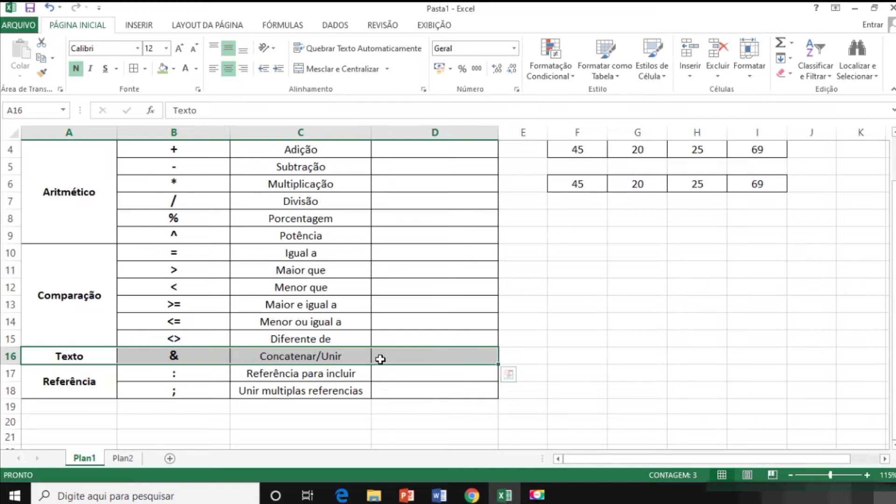
drag(87, 379, 427, 376)
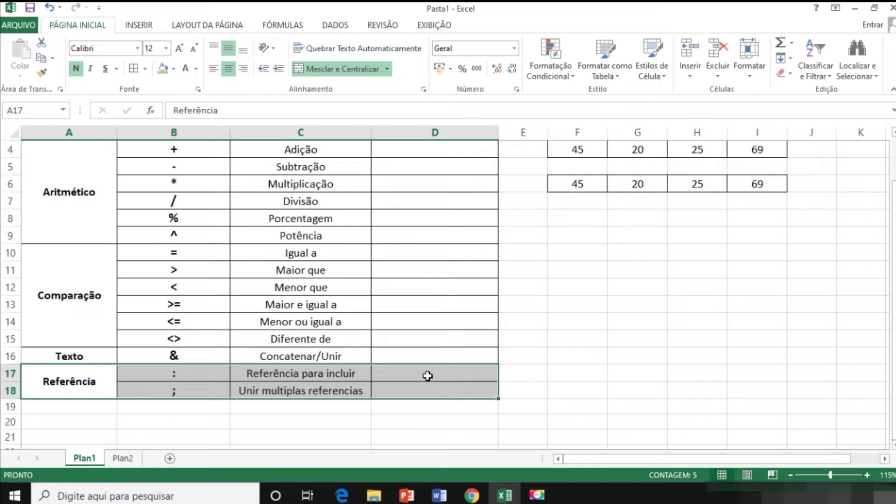
scroll(427, 376, up, 1)
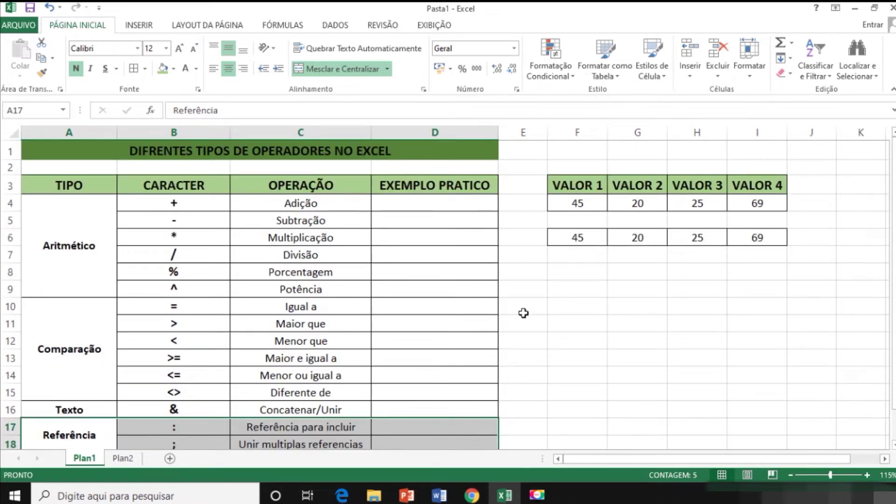
- Enter the addition example =F4+G4 in cell D4, in the Adição row
click(463, 206)
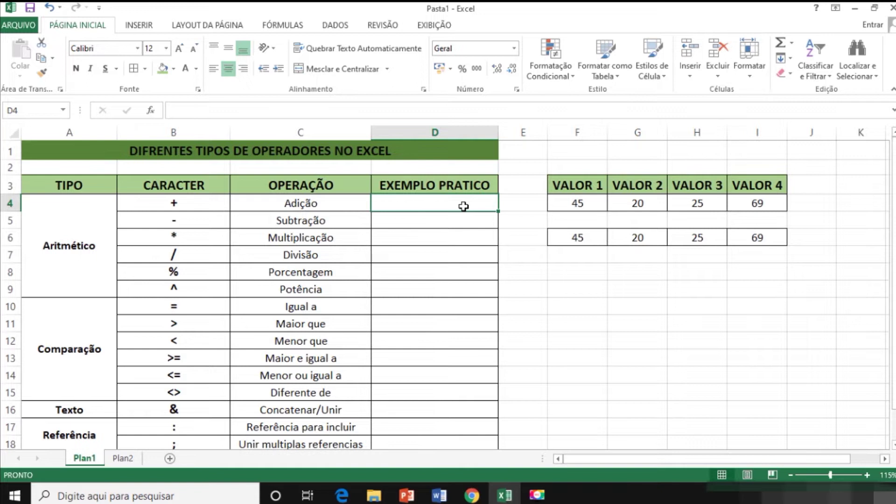
text(=)
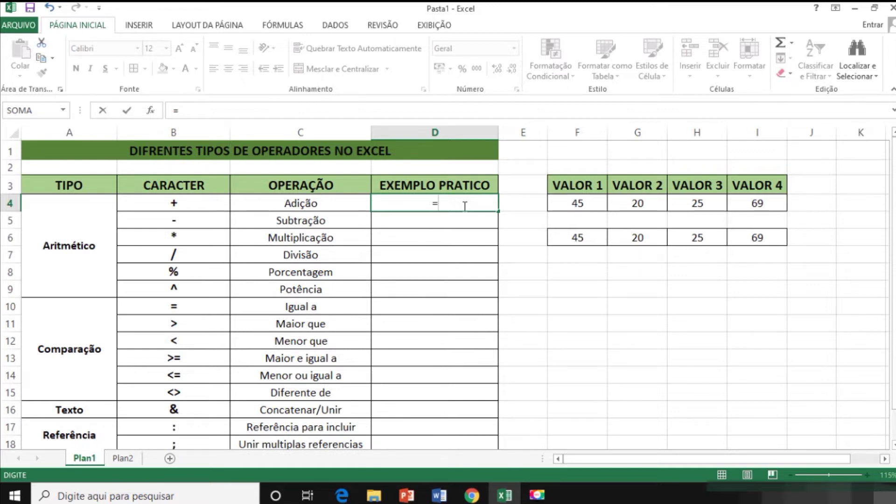
click(567, 204)
text(+)
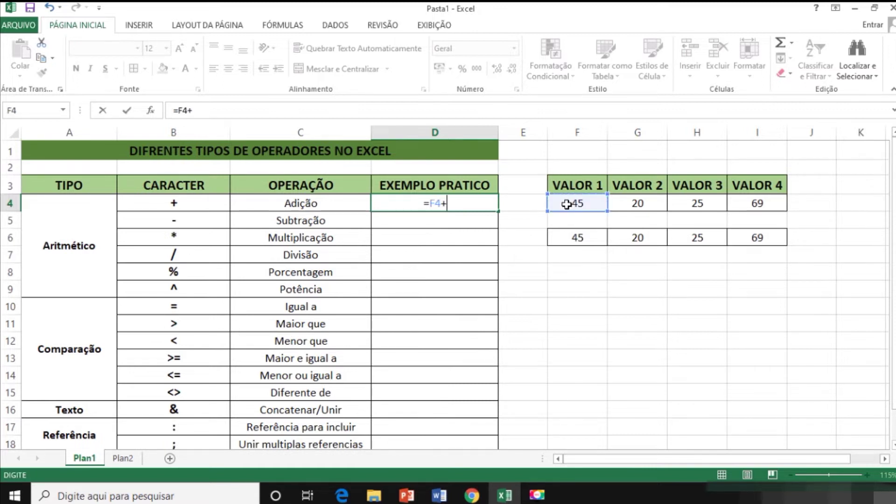
click(649, 205)
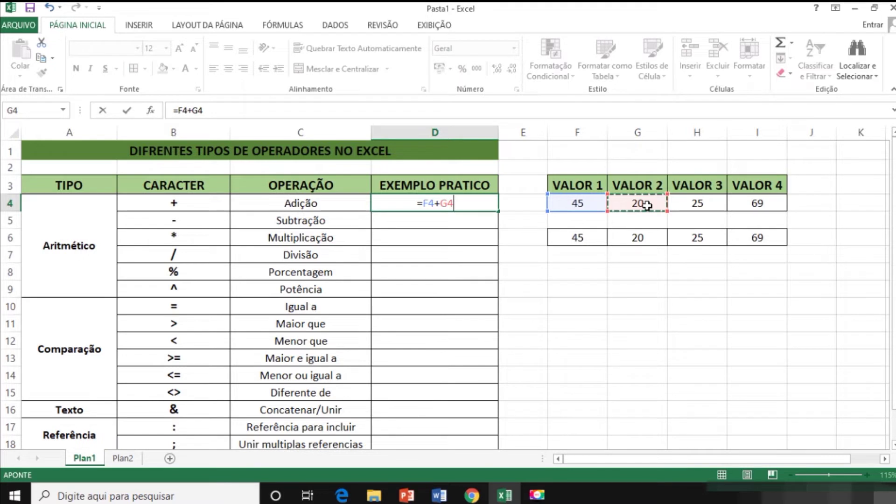
key(Return)
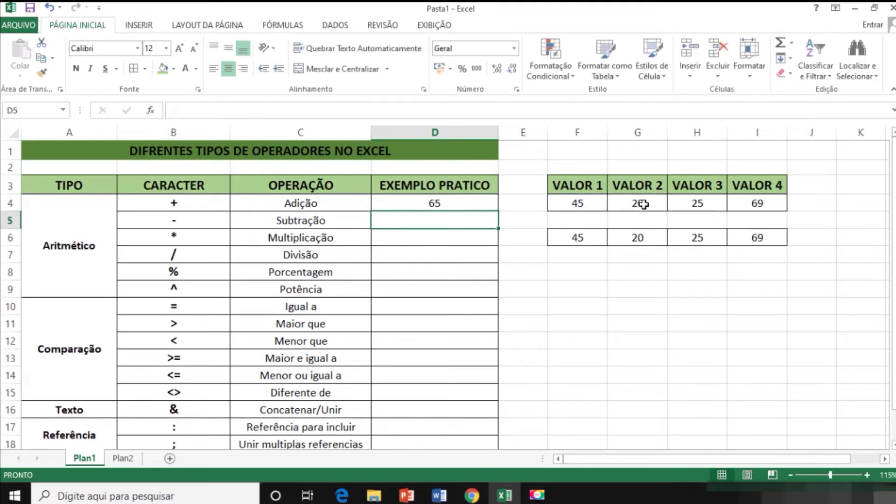
- Enter the subtraction example =F4-G4 in cell D5, in the Subtração row
text(=)
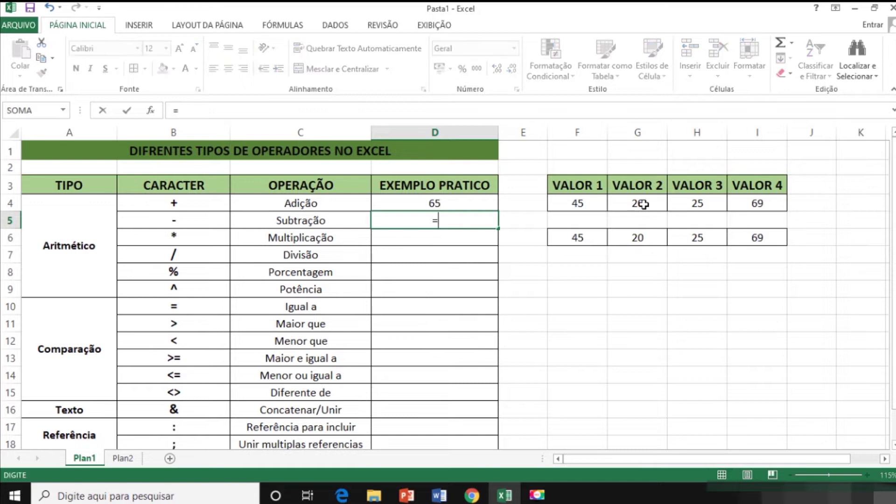
click(586, 203)
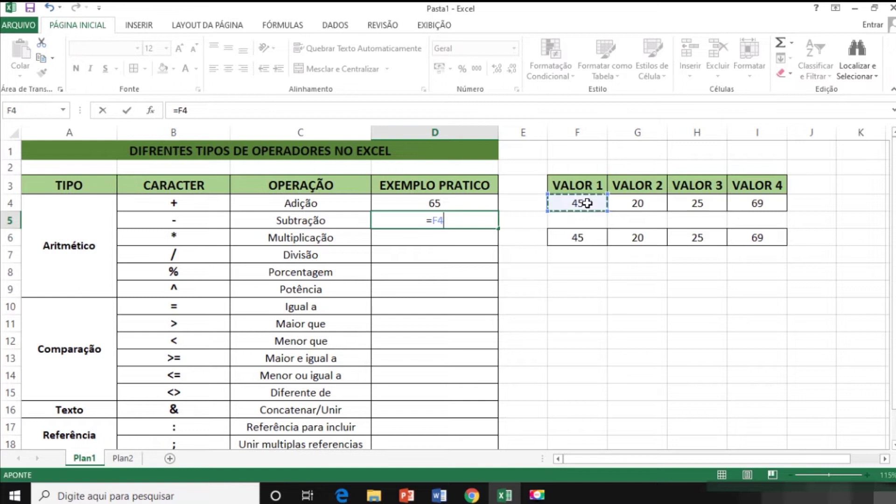
text(-)
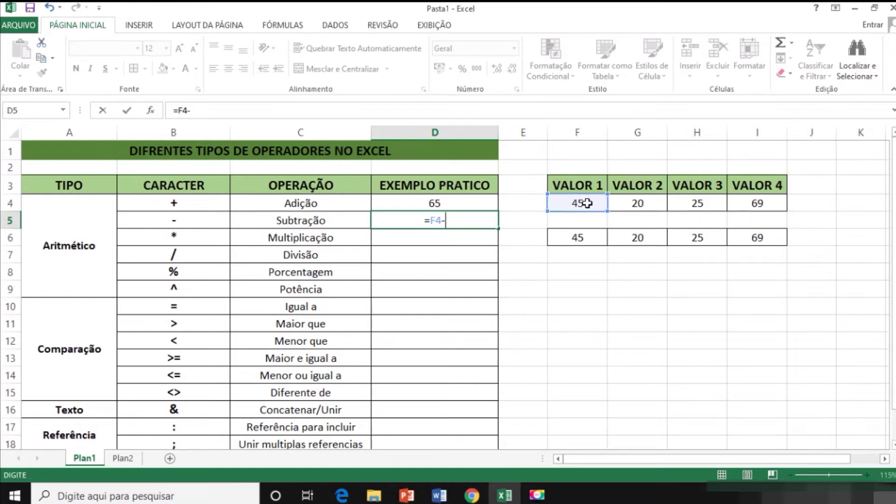
click(629, 207)
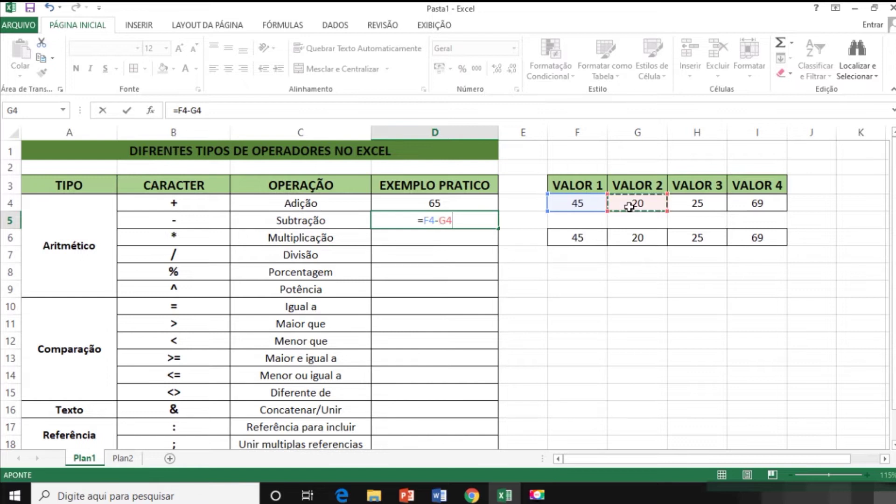
key(Return)
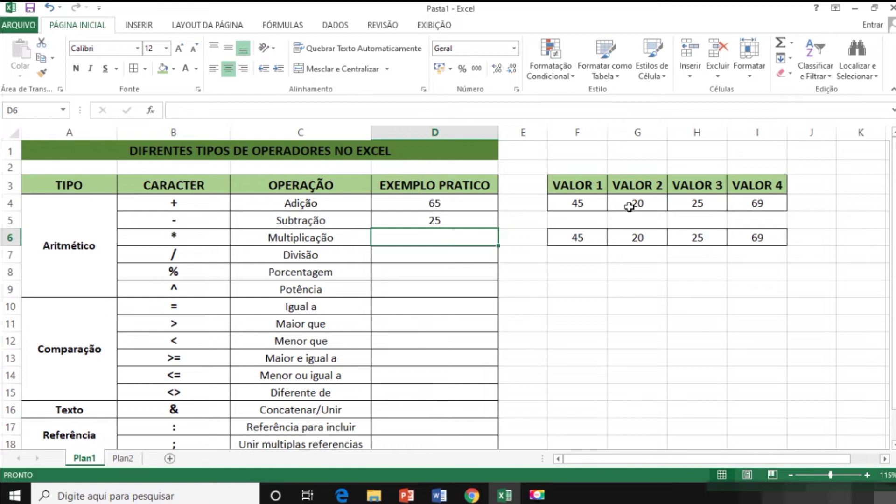
- Enter the multiplication example =F4*G4 in cell D6, in the Multiplicação row
text(=)
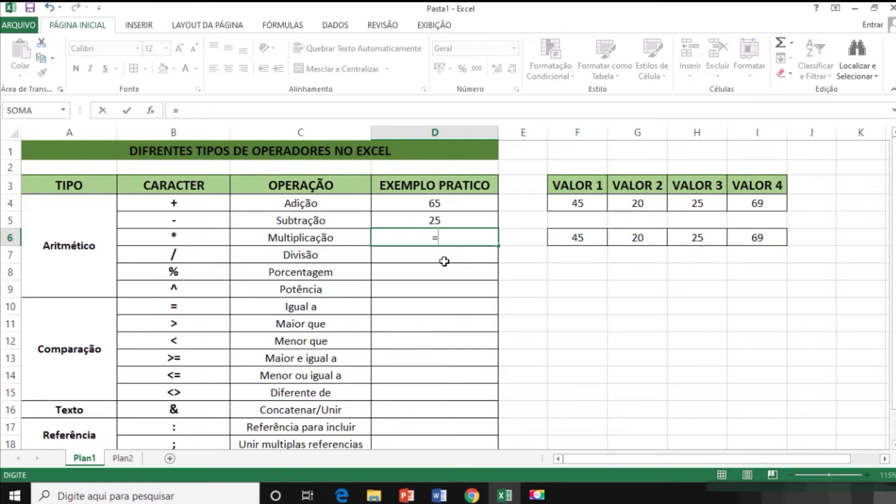
click(578, 206)
text(*)
click(649, 205)
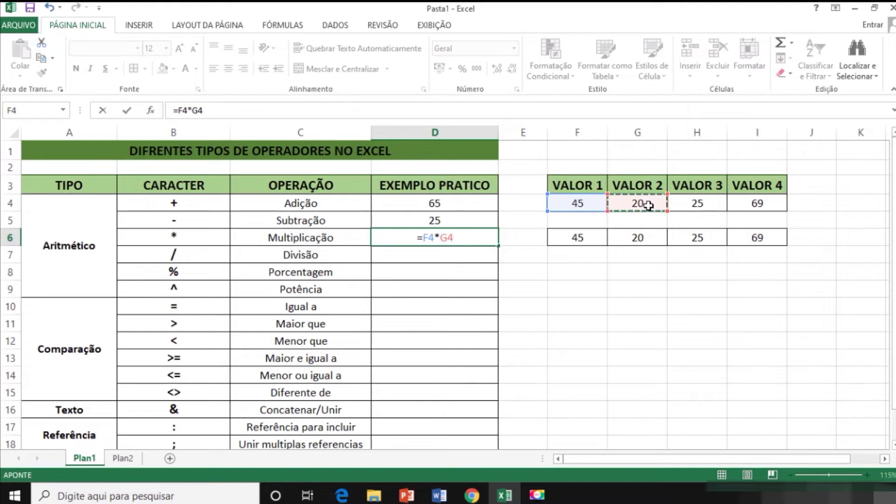
key(Return)
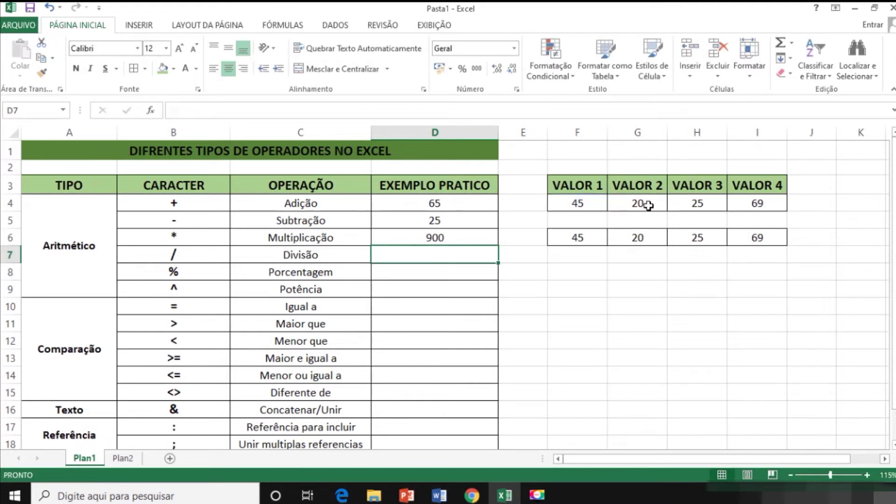
- Enter the division example =F4/G4 in cell D7, in the Divisão row
text(=)
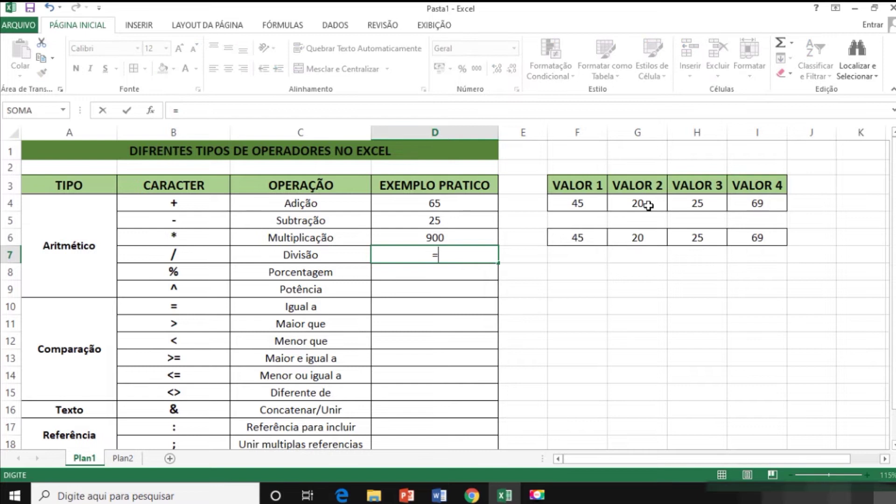
click(584, 203)
text(/)
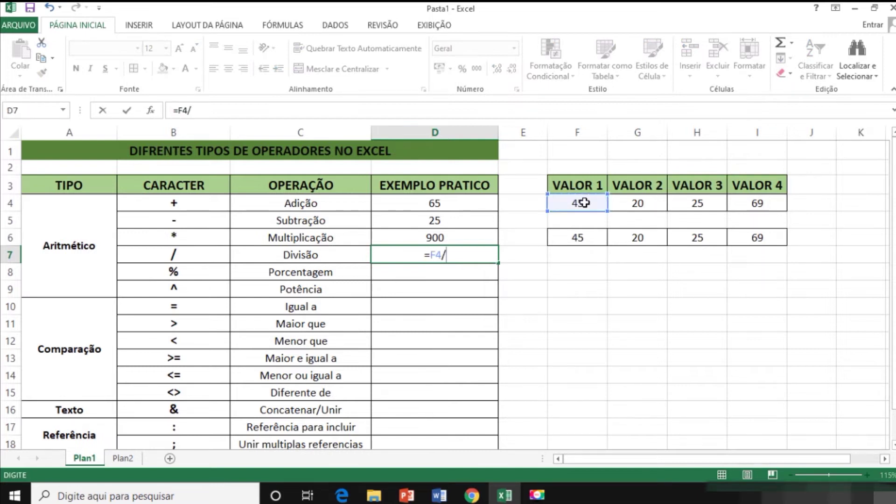
click(638, 203)
key(Return)
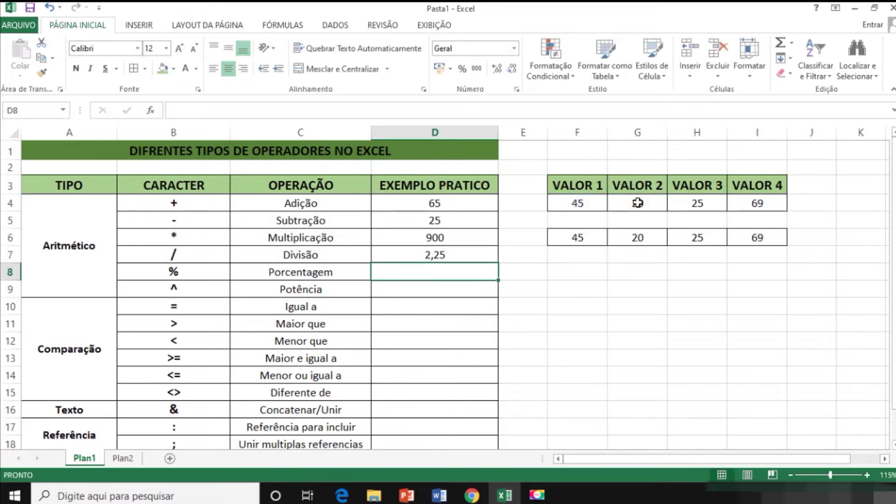
- Enter the percentage example =G4% in cell D8, in the Porcentagem row
text(=)
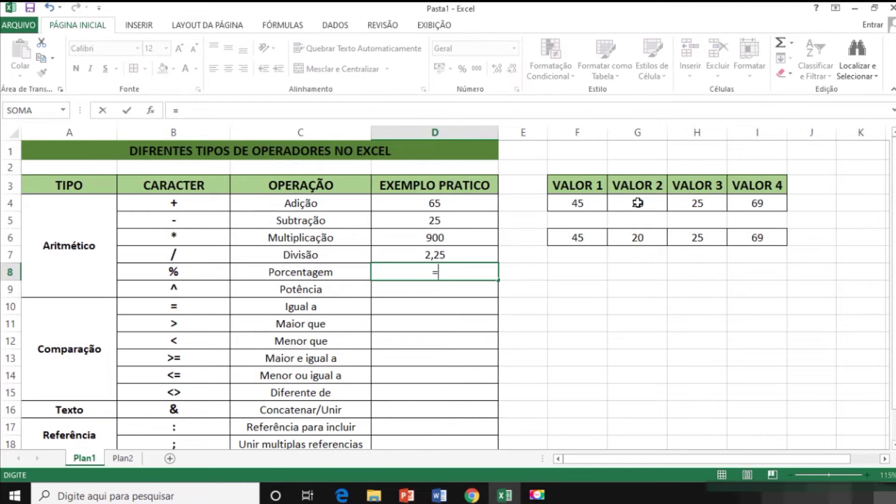
click(647, 203)
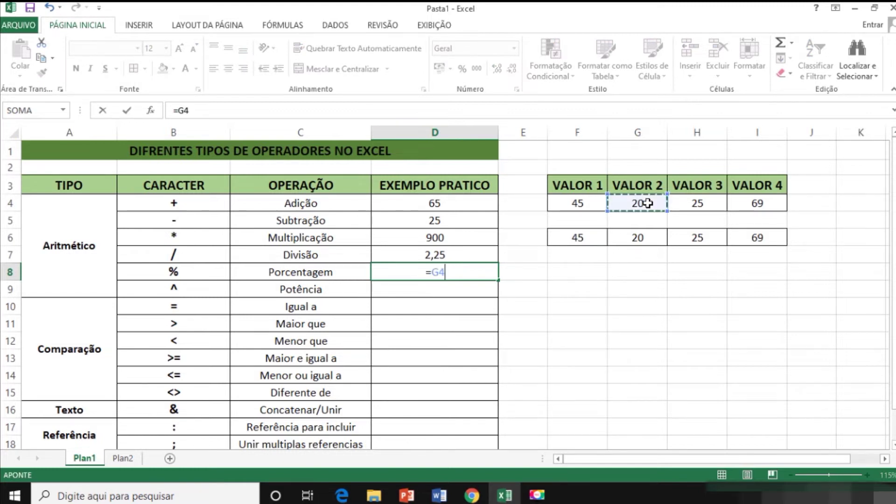
text(%)
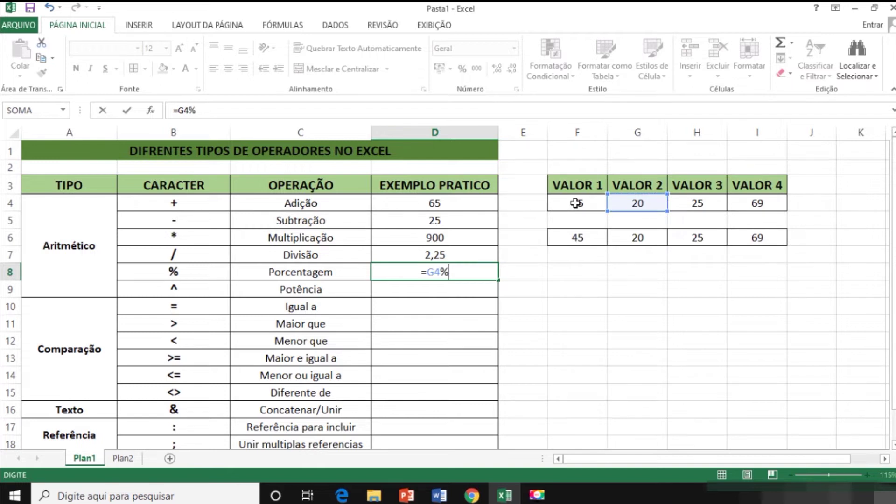
key(Return)
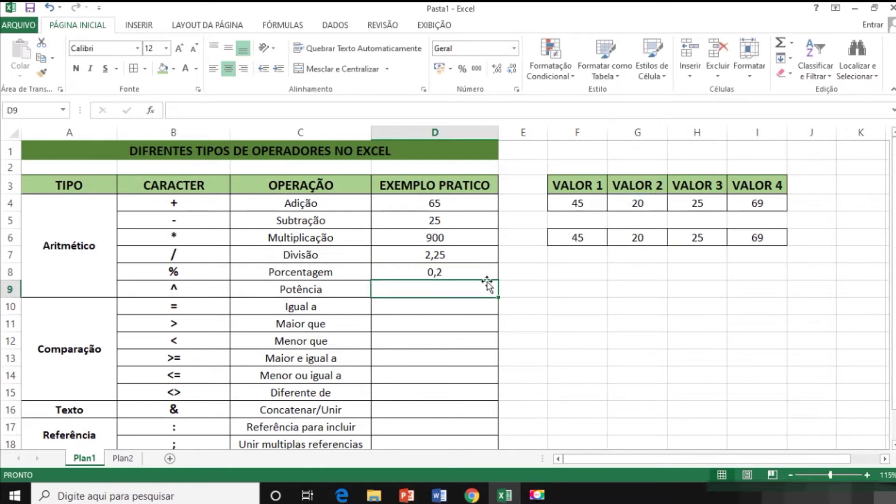
- Enter the power example =G4^2 in cell D9, in the Potência row
text(=)
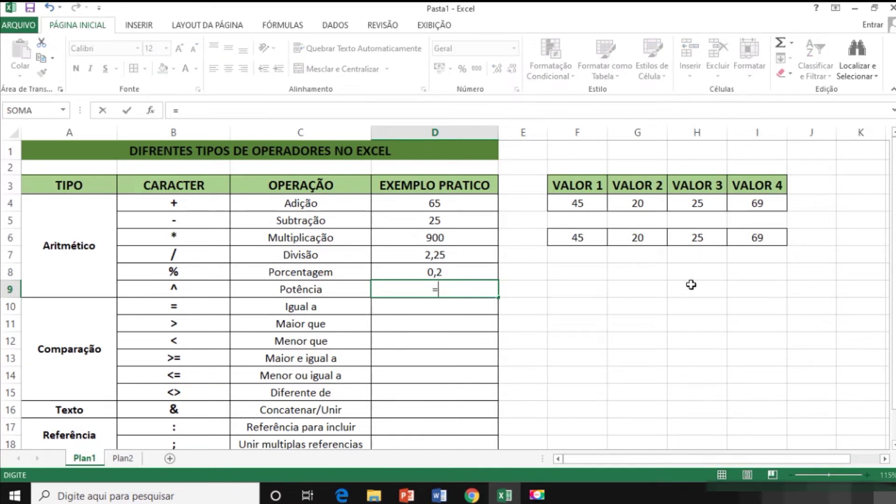
click(643, 205)
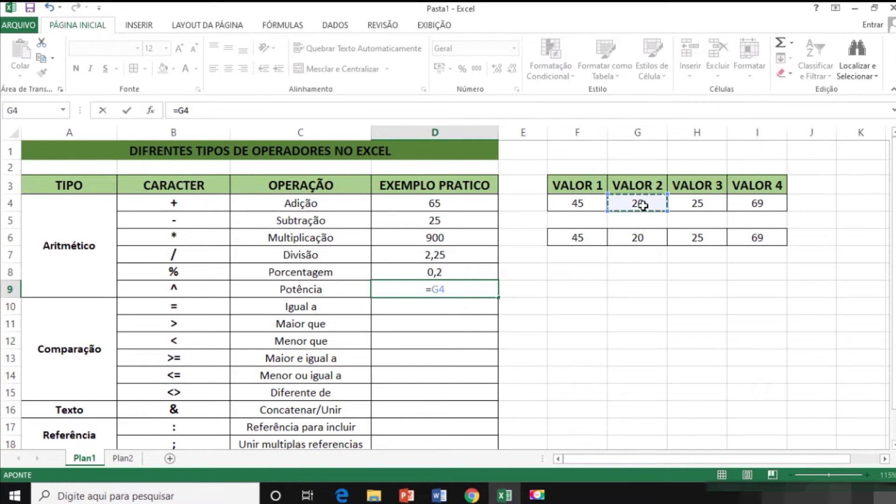
text(^2)
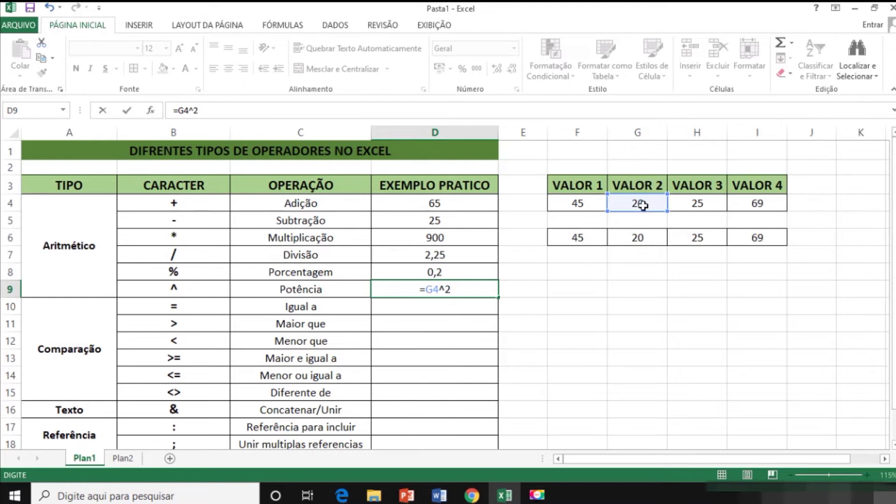
key(Return)
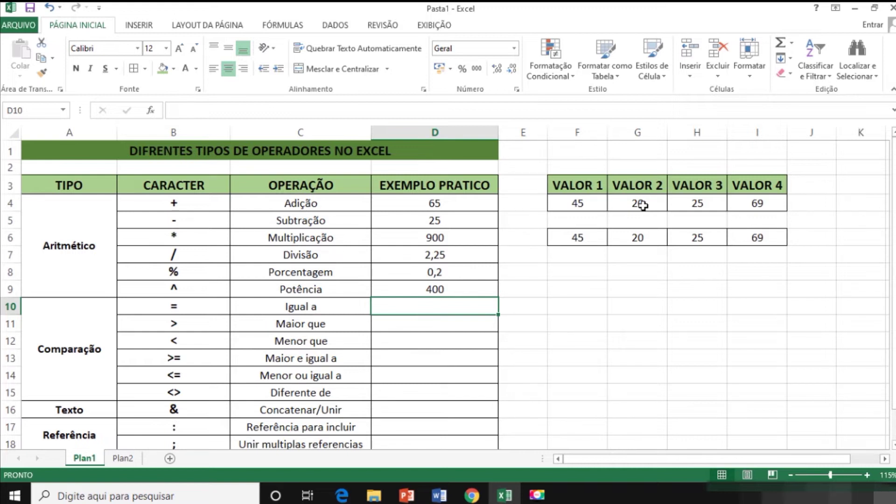
- Enter the equality comparison =F4=G4 in cell D10, in the Igual a row
text(=)
click(589, 207)
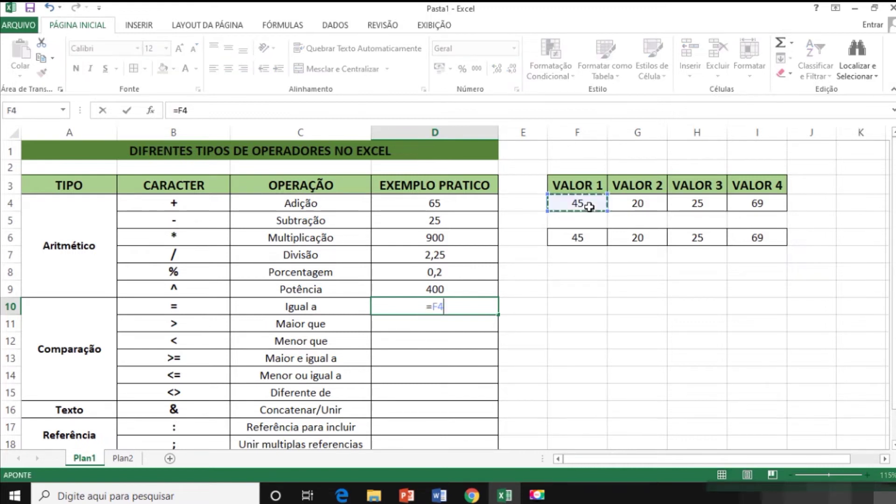
text(=)
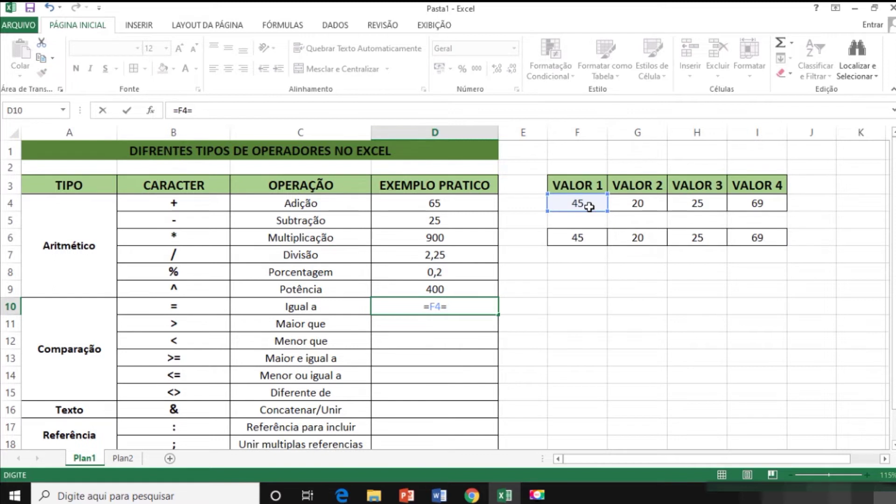
click(626, 205)
key(ctrl+Return)
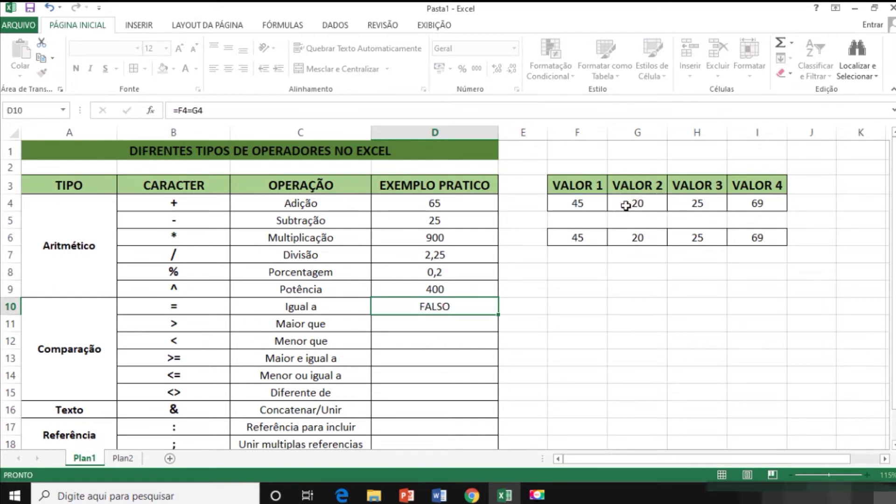
- Enter the greater-than comparison =F4>G4 in cell D11, in the Maior que row
key(Down)
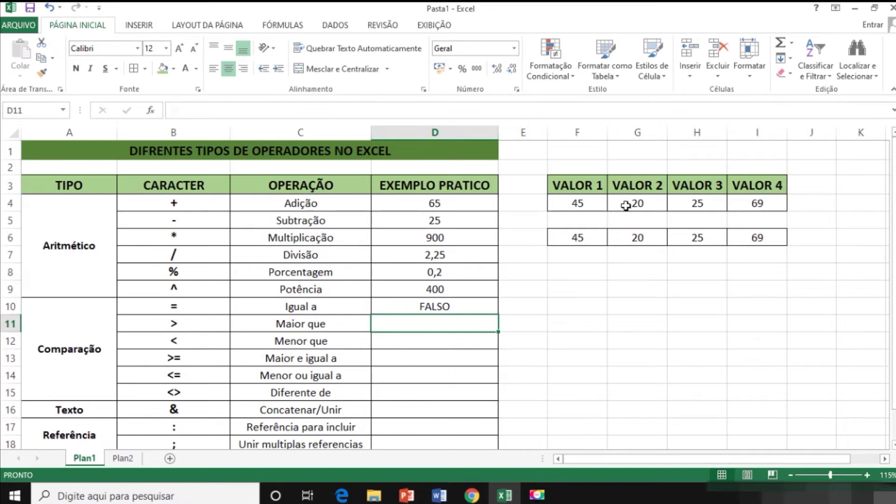
text(=)
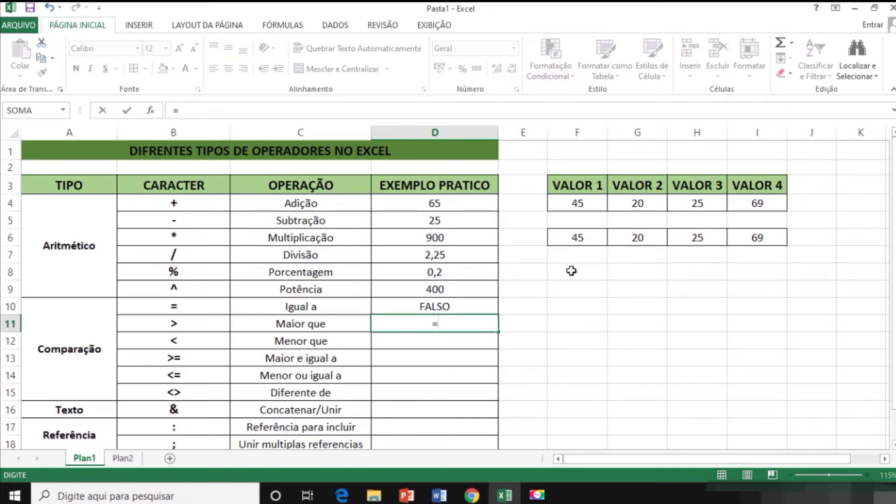
click(563, 203)
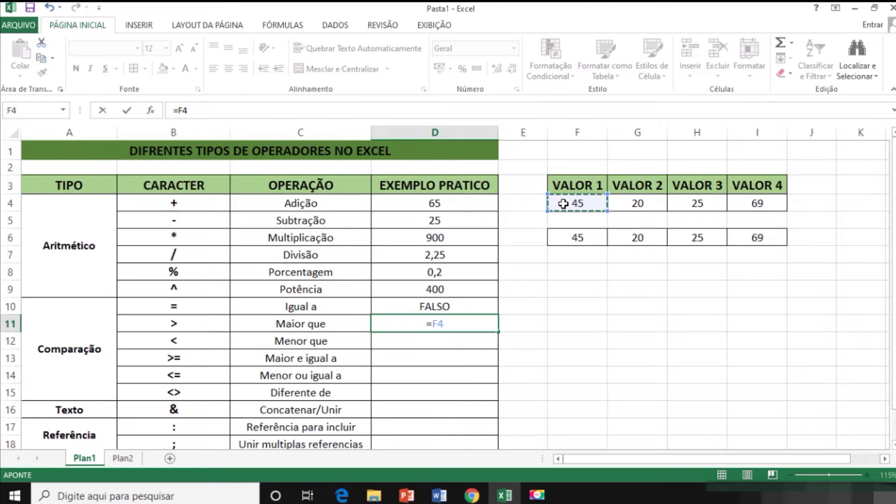
text(>)
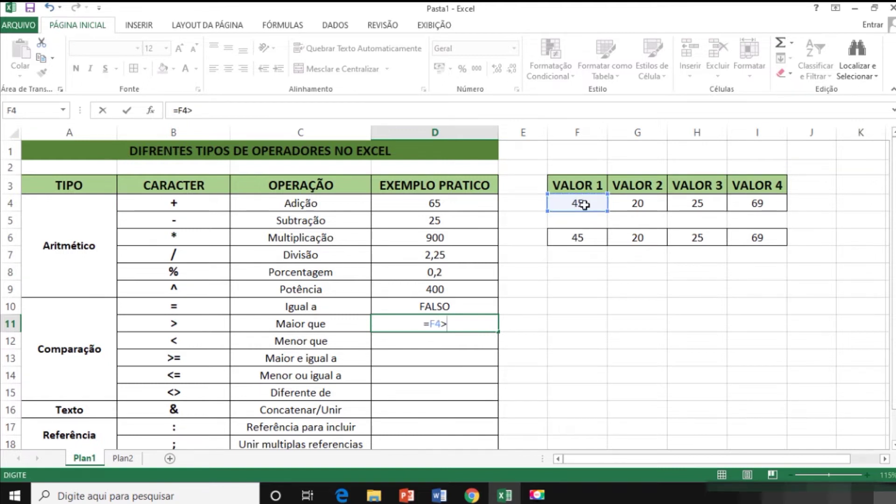
click(624, 204)
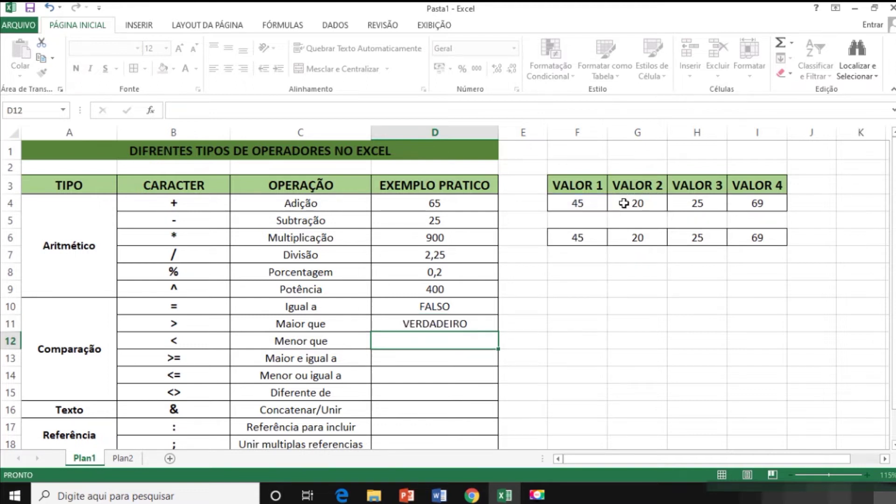
- Enter the less-than comparison =F4<G4 in cell D12, in the Menor que row
key(Return)
scroll(624, 204, down, 1)
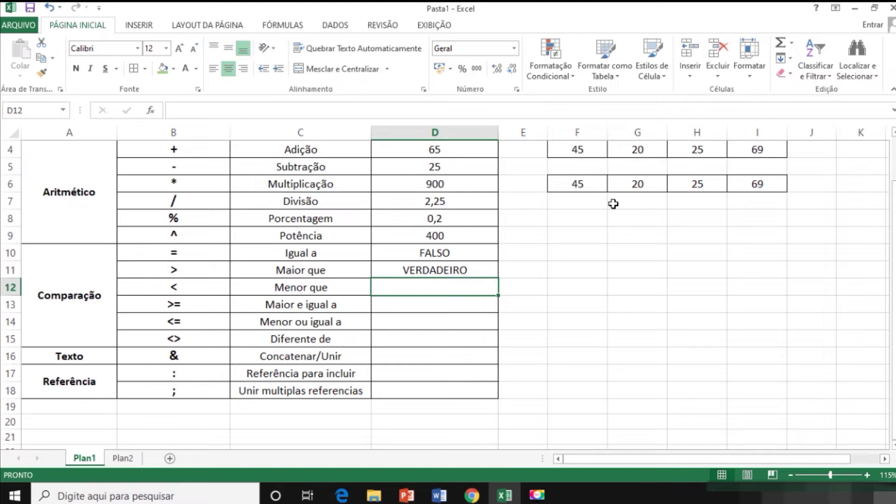
text(=)
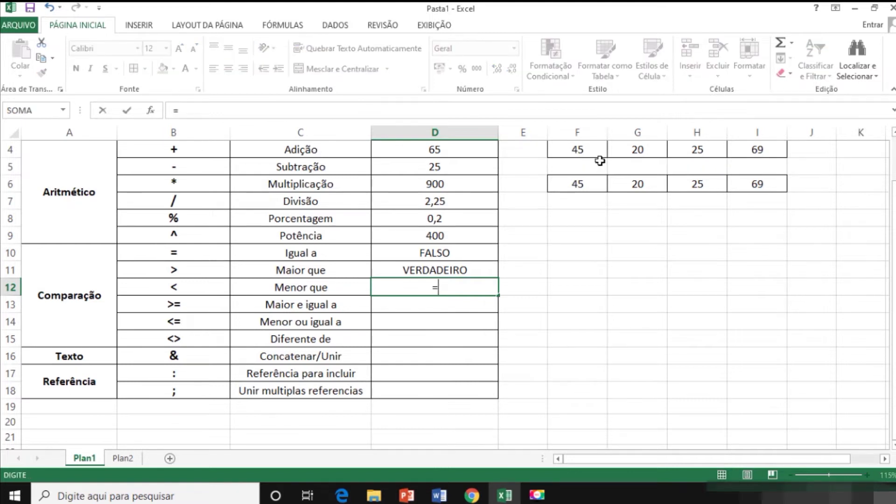
click(594, 145)
text(<)
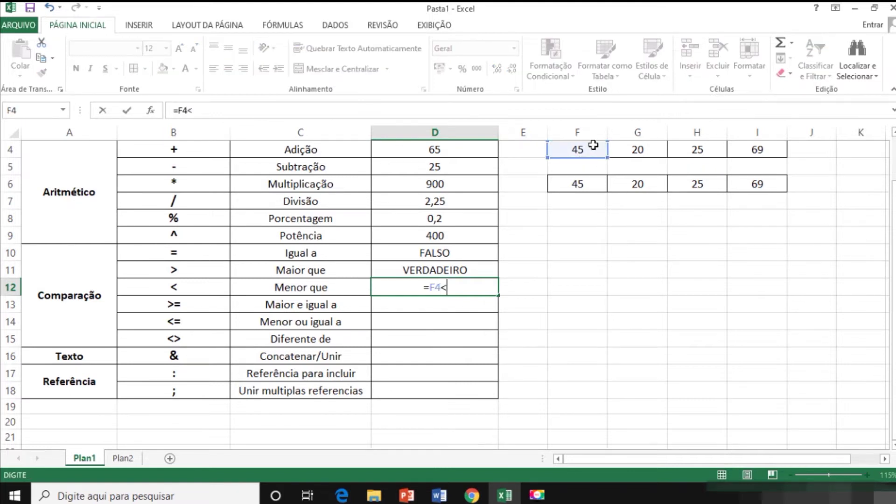
click(625, 147)
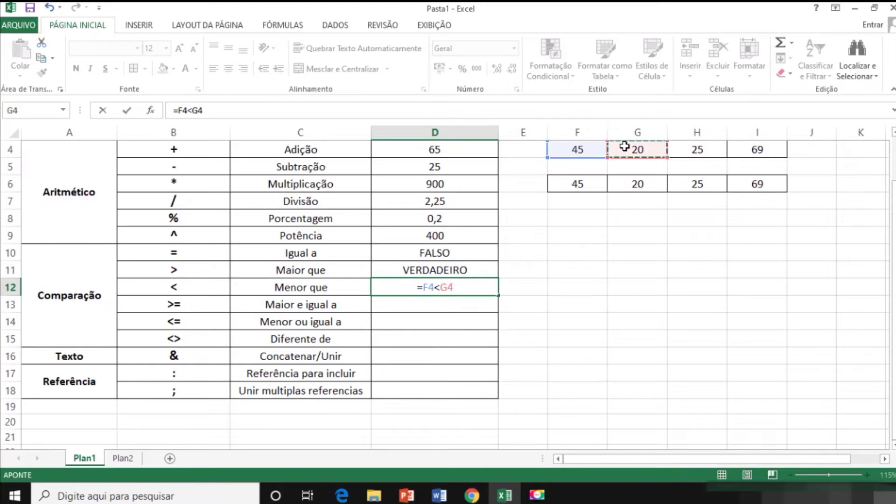
key(Return)
- Enter the greater-than-or-equal comparison =F4>=G4 in cell D13, in the Maior e igual a row
text(=)
click(598, 149)
text(>=)
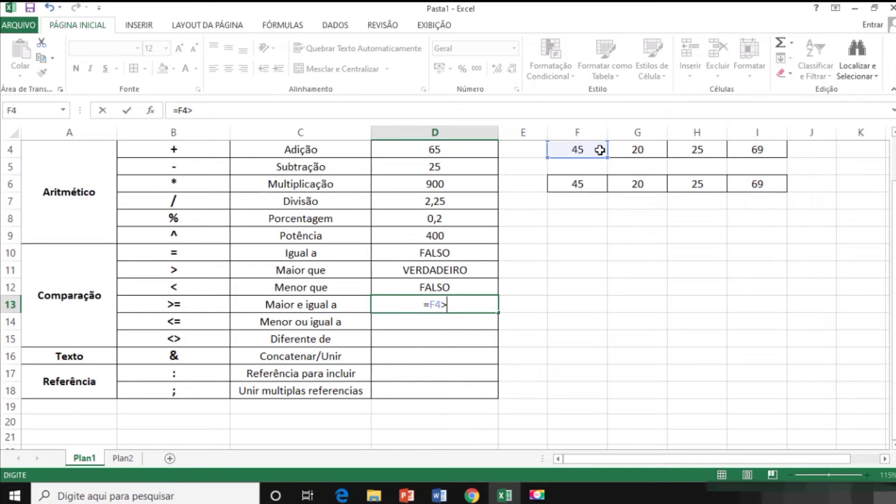
click(625, 149)
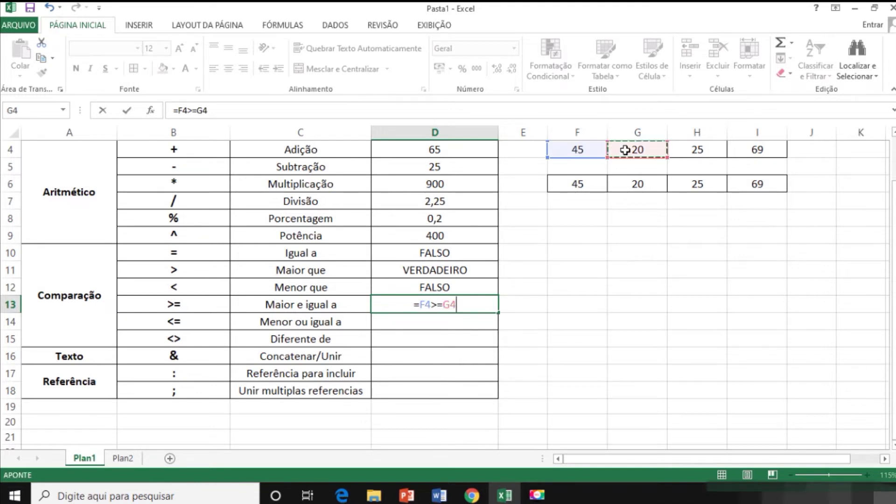
key(Return)
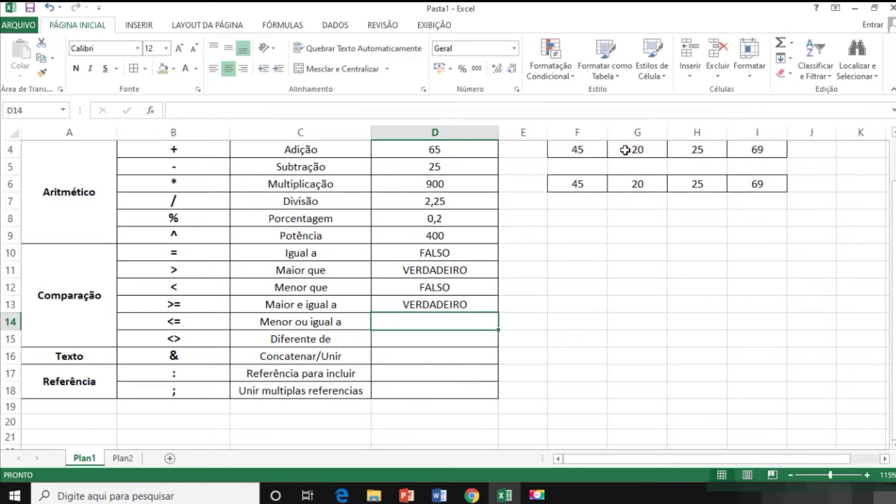
- Enter the less-than-or-equal comparison =F4<=G4 in cell D14, in the Menor ou igual a row
text(=)
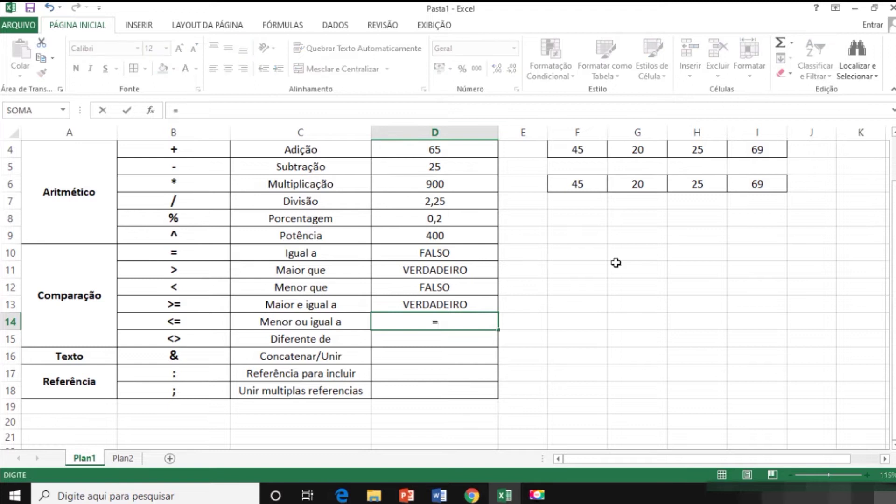
click(585, 159)
text(<)
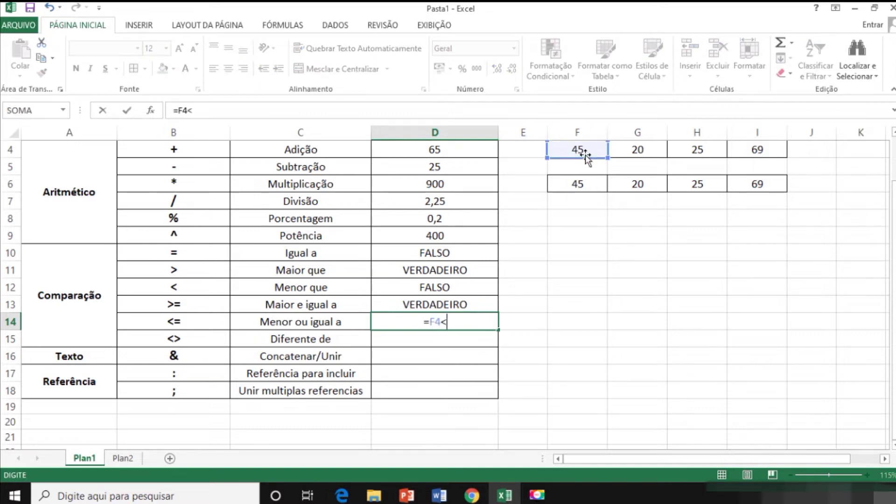
text(=)
click(642, 149)
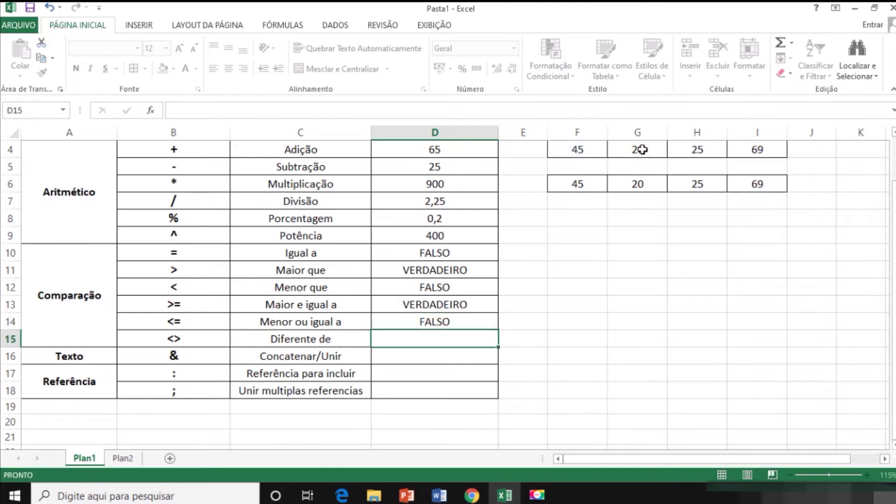
key(Return)
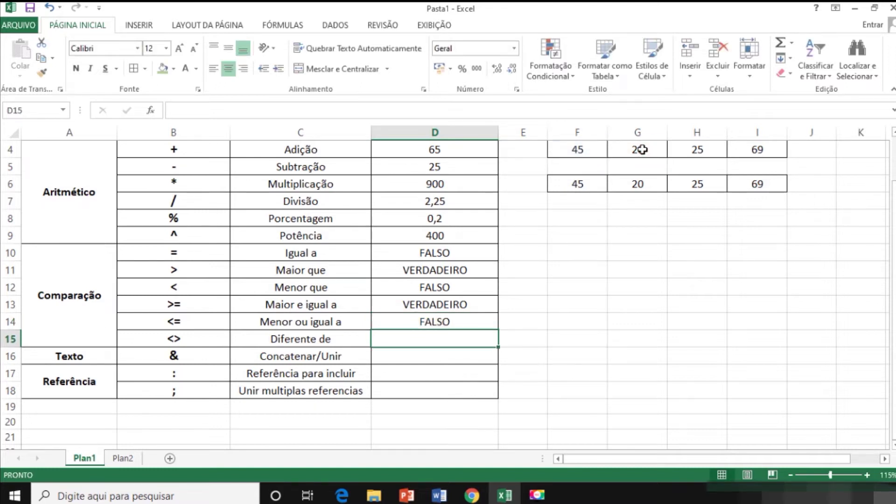
- Enter the not-equal comparison =F4<>G4 in cell D15, in the Diferente de row
text(=)
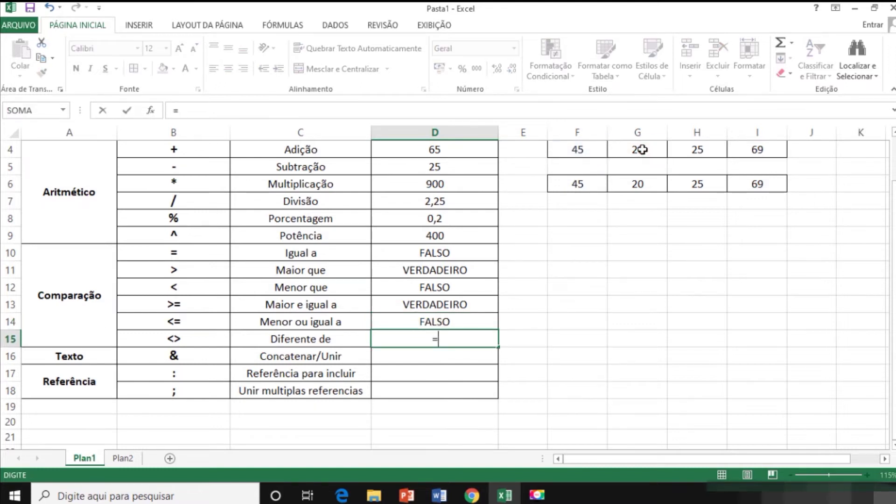
click(579, 148)
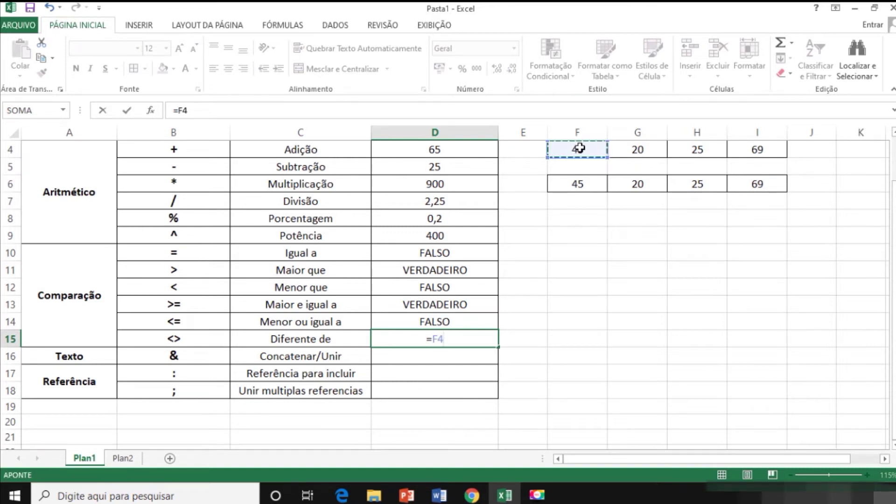
text(<>)
click(637, 150)
key(Return)
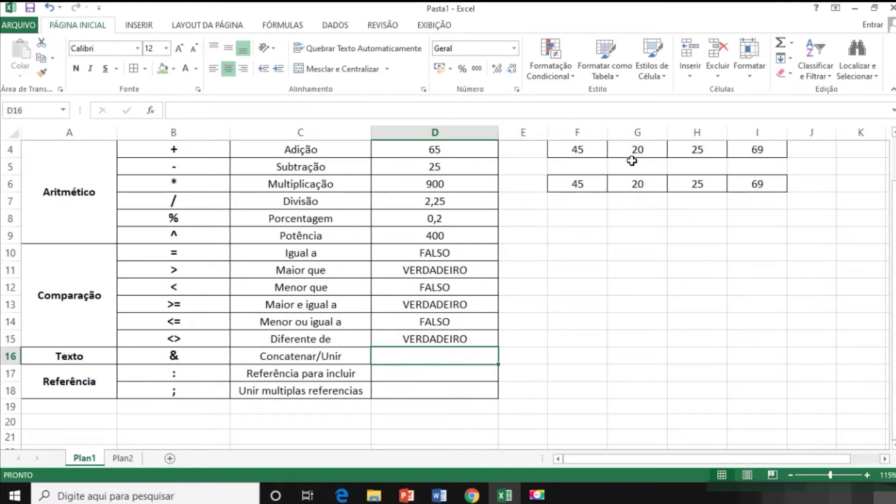
- Enter the concatenation example =F4&G4 in cell D16, in the Concatenar/Unir row
text(=)
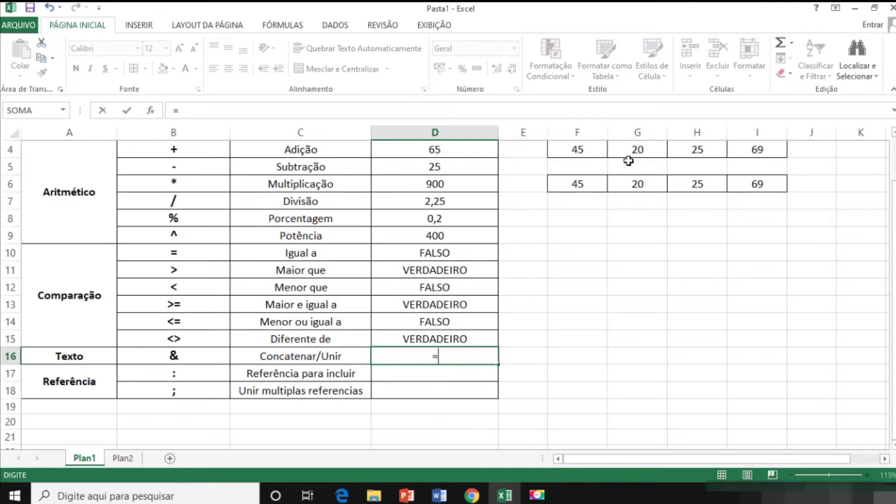
click(589, 148)
text(&)
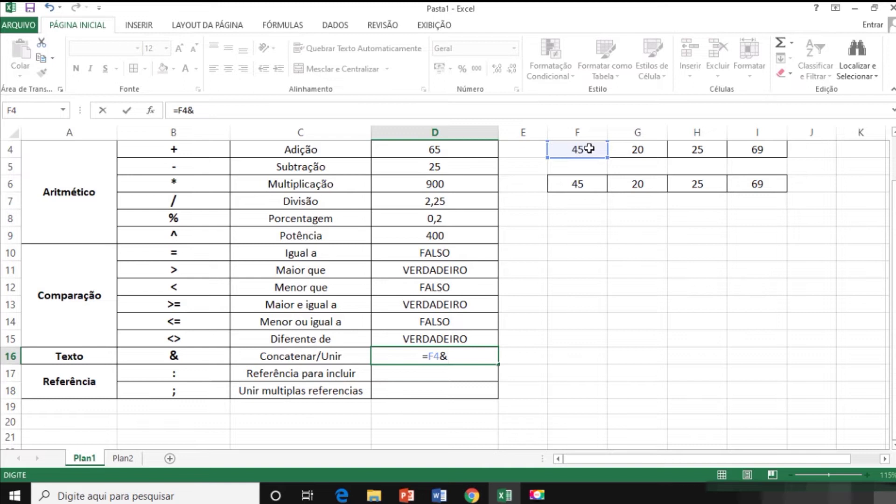
click(623, 149)
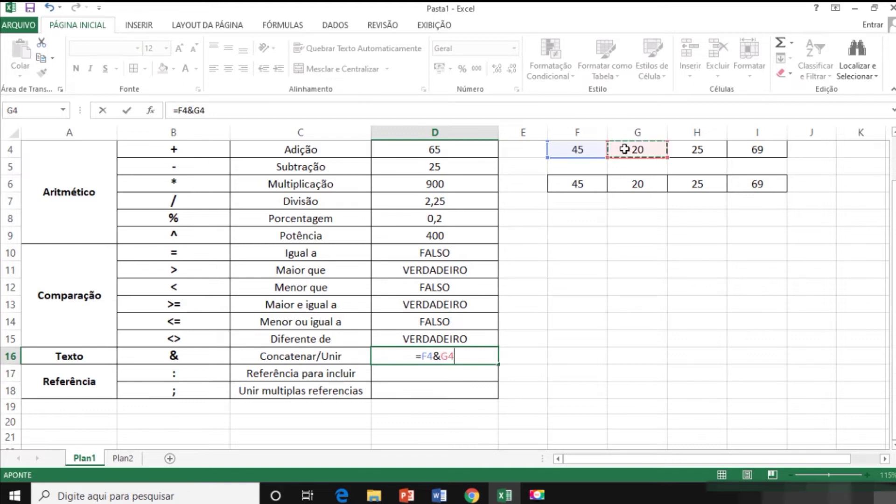
key(Return)
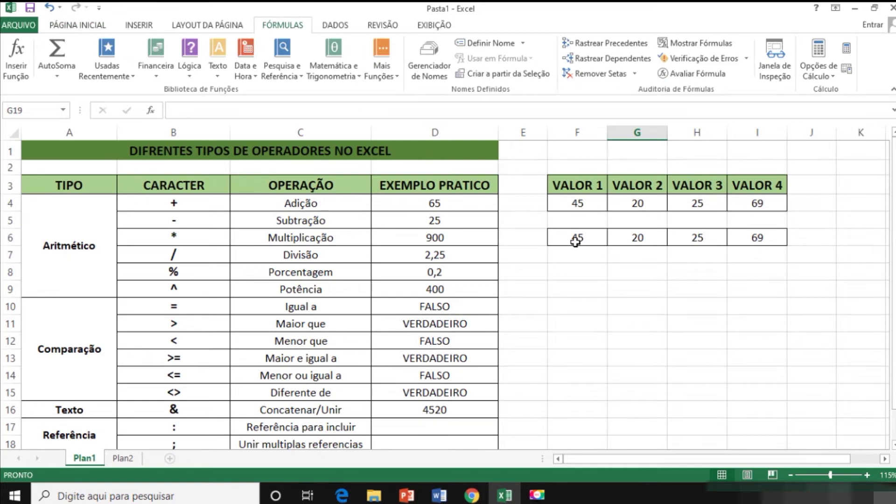
- Begin a formula with =SOMA in cell D17, in the Referência para incluir row
scroll(576, 242, down, 2)
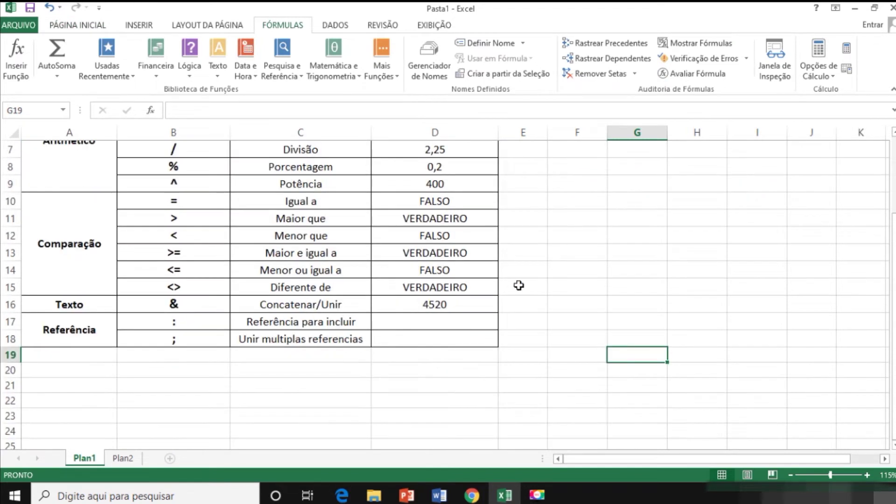
drag(66, 323, 416, 320)
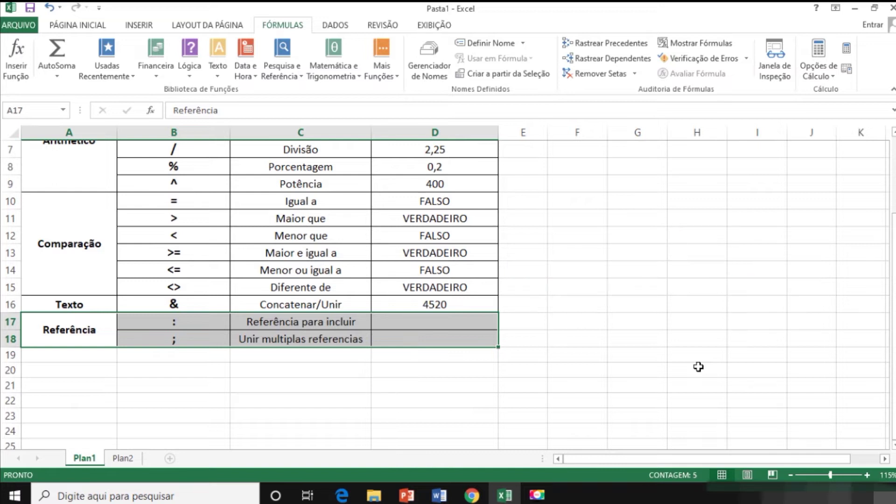
click(440, 318)
text(=SOMA)
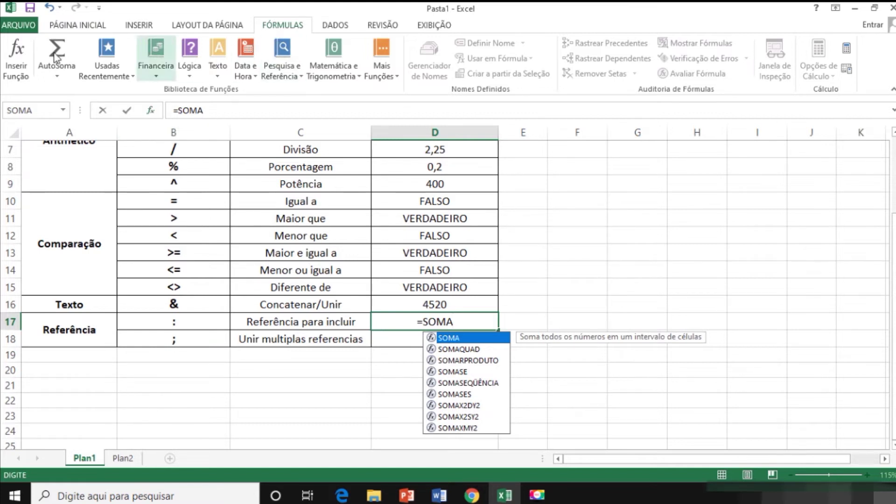
- Browse the functions offered under AutoSoma, Financeira, Lógica, Texto and Data e Hora
click(70, 78)
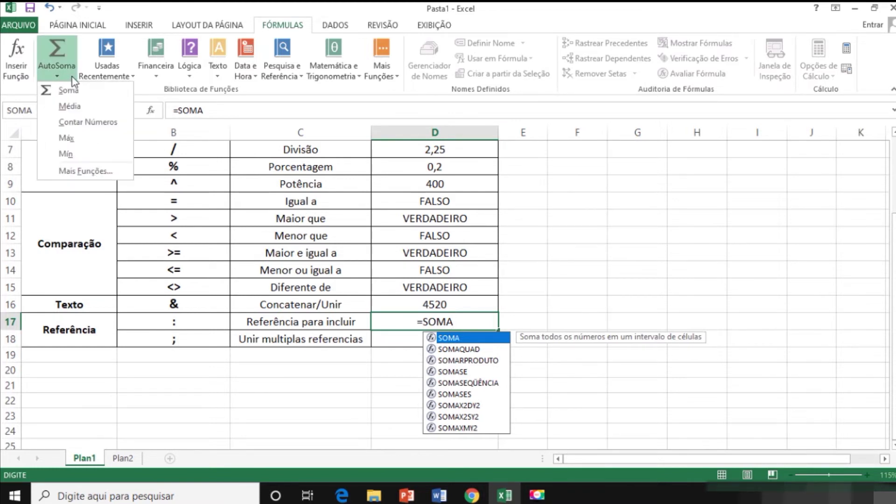
click(161, 73)
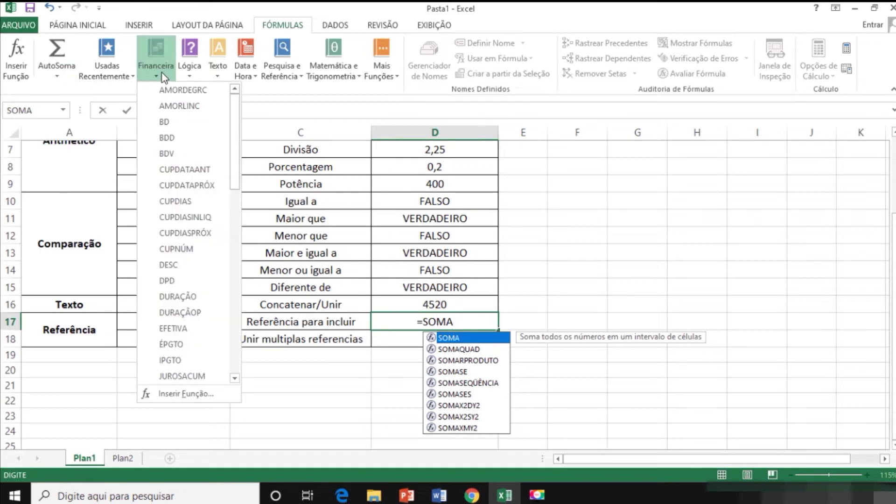
click(189, 74)
click(219, 75)
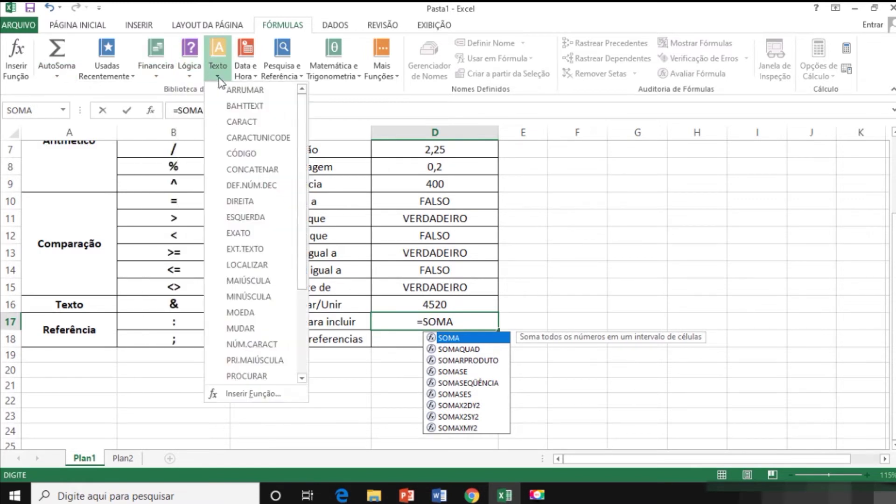
click(255, 76)
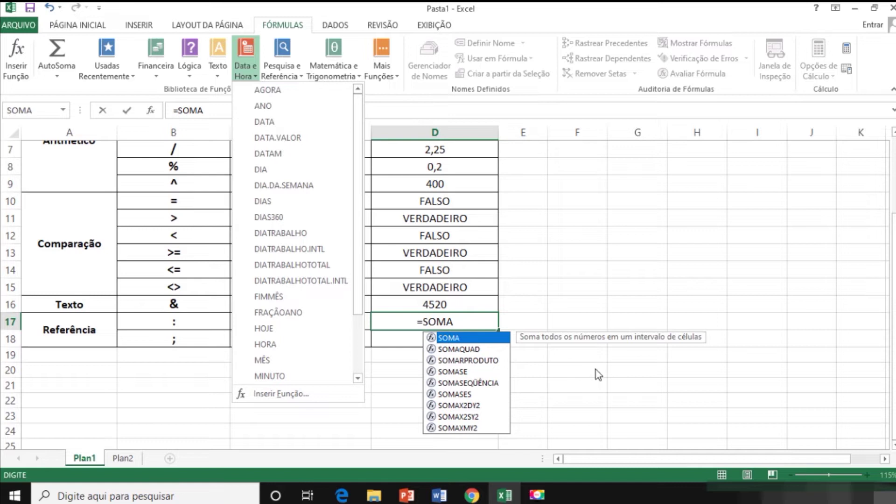
click(471, 317)
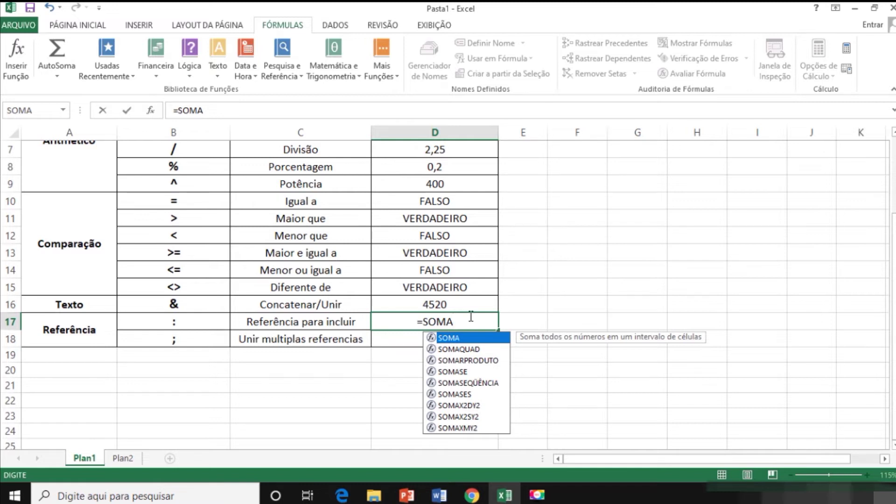
- Replace the SOMA function name in cell D17 with the cell-by-cell addition =F4+G4+H4+I4
scroll(471, 317, up, 2)
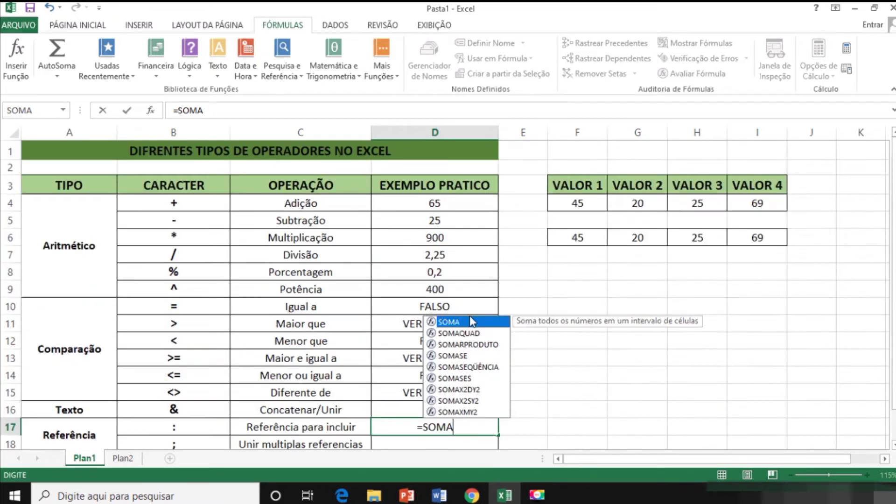
click(468, 428)
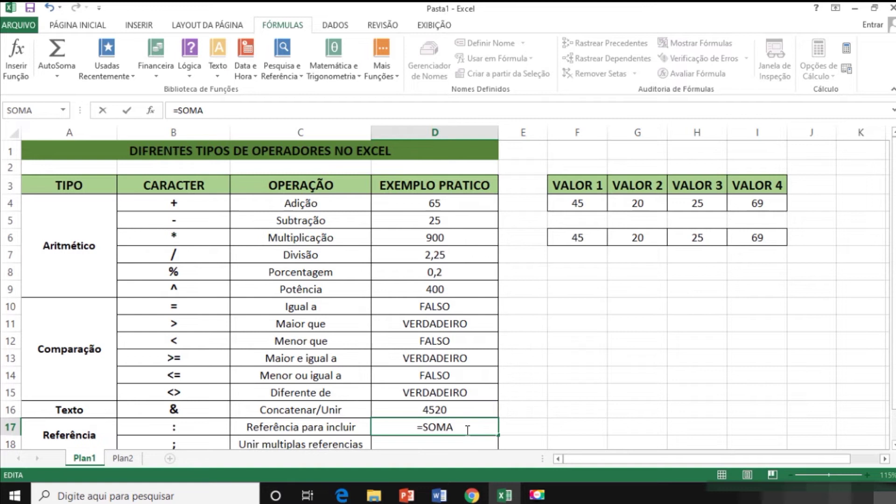
drag(467, 428, 424, 422)
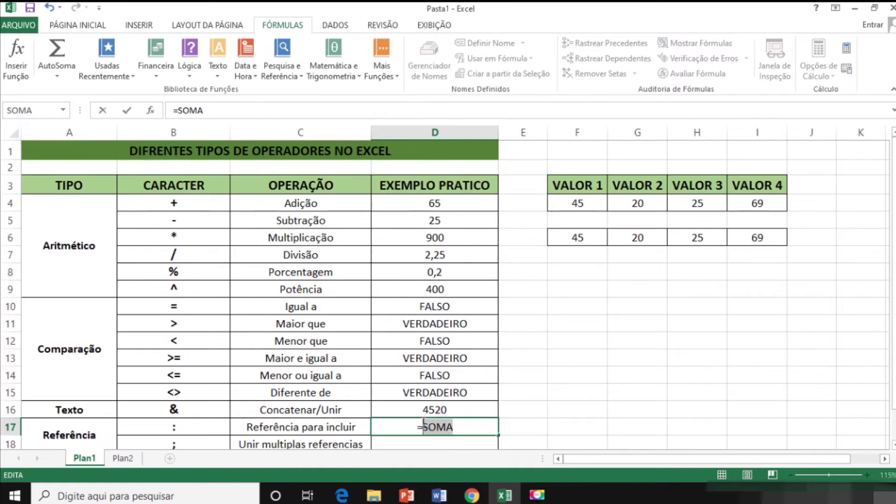
key(BackSpace)
click(574, 202)
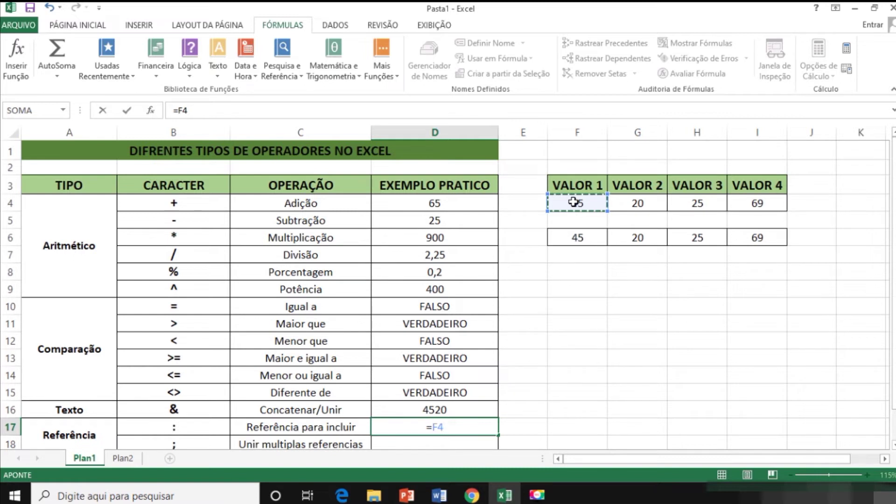
text(+)
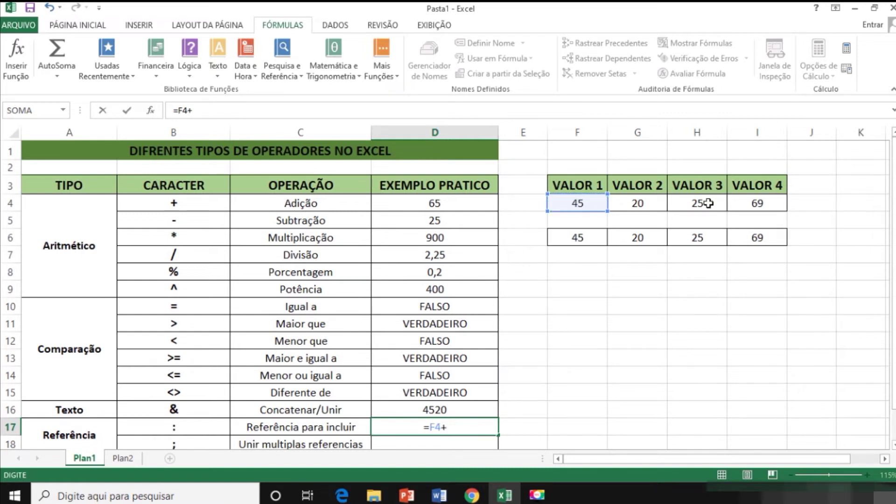
click(653, 201)
text(+)
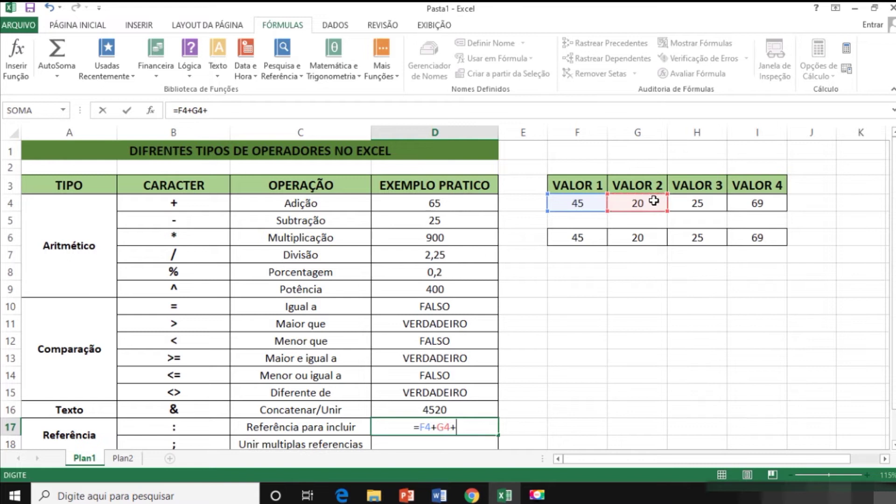
click(709, 202)
text(+)
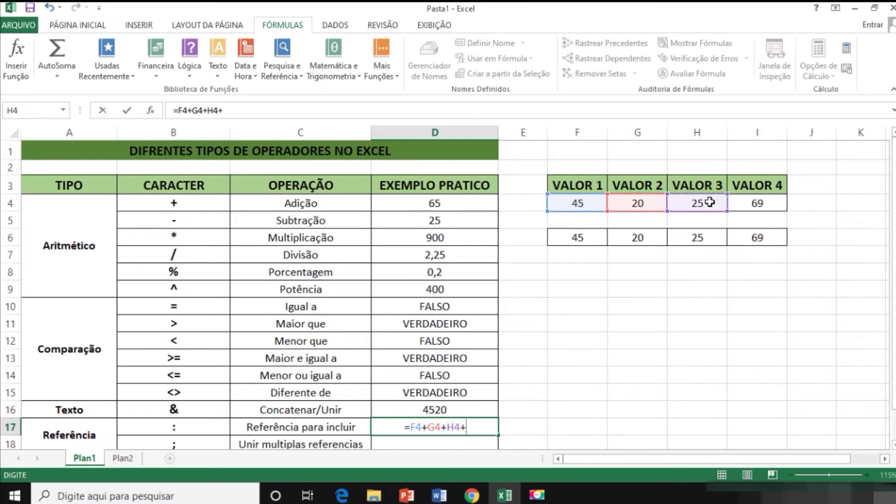
click(753, 204)
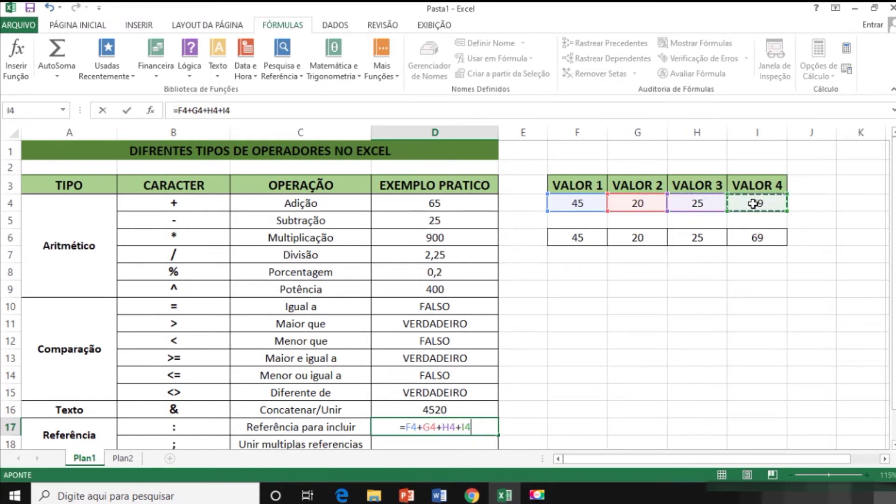
- Replace the cell-by-cell addition in cell D17 with the range sum =SOMA(F4:I4)
key(BackSpace)
key(BackSpace)
key(BackSpace)
key(BackSpace)
key(BackSpace)
key(BackSpace)
key(BackSpace)
key(BackSpace)
key(BackSpace)
key(BackSpace)
key(BackSpace)
text(SOMA()
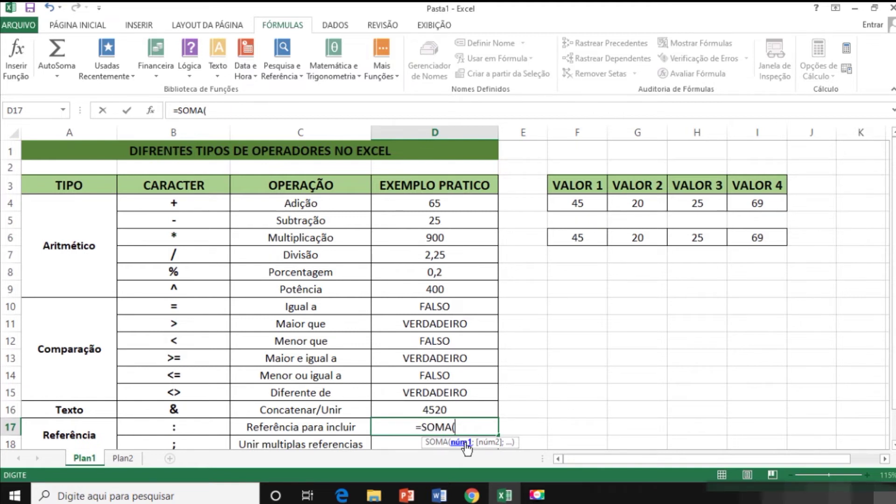
click(572, 202)
drag(572, 202, 755, 204)
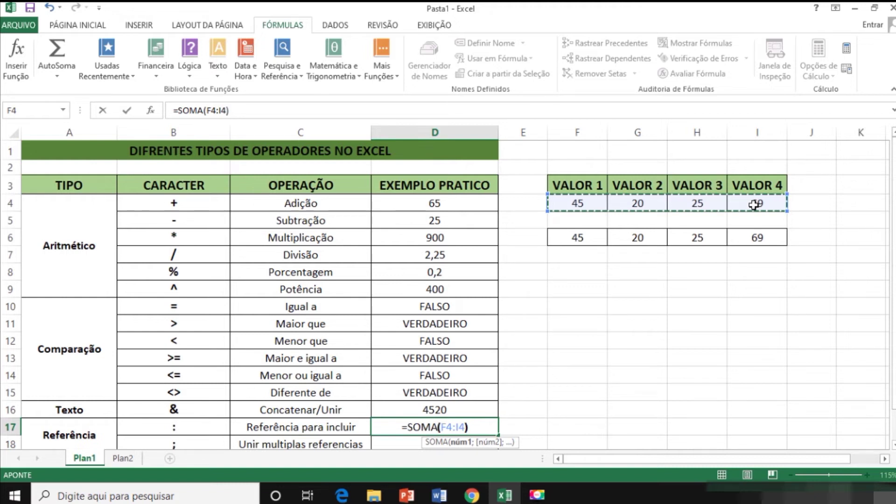
text())
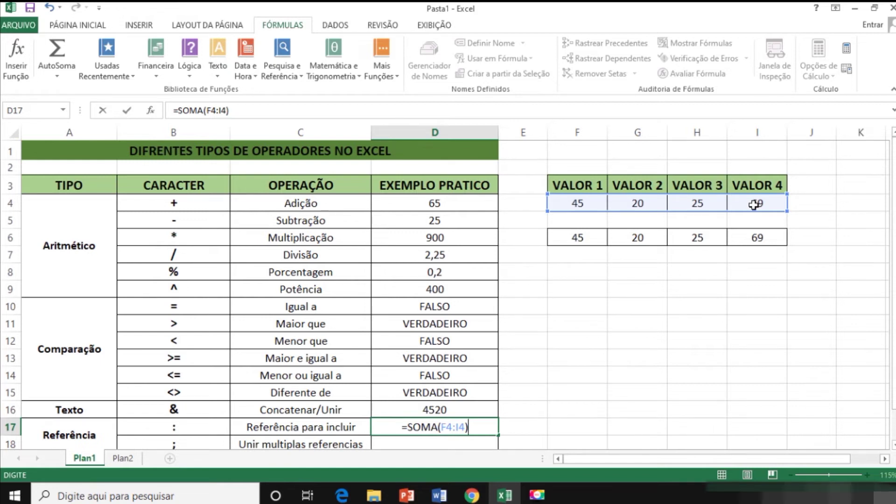
key(Return)
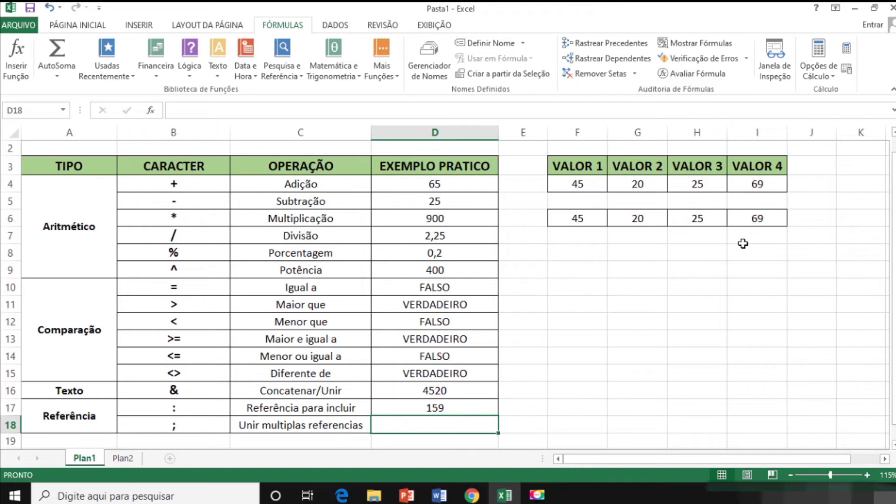
- Enter the multiple-range example =SOMA(F4:I4;F6:I6) in cell D18, in the Unir multiplas referencias row
text(=)
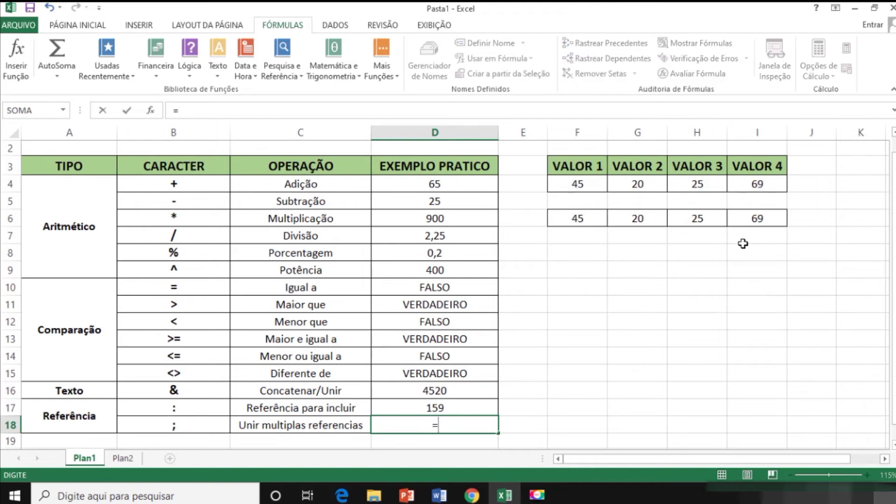
text(SOMA()
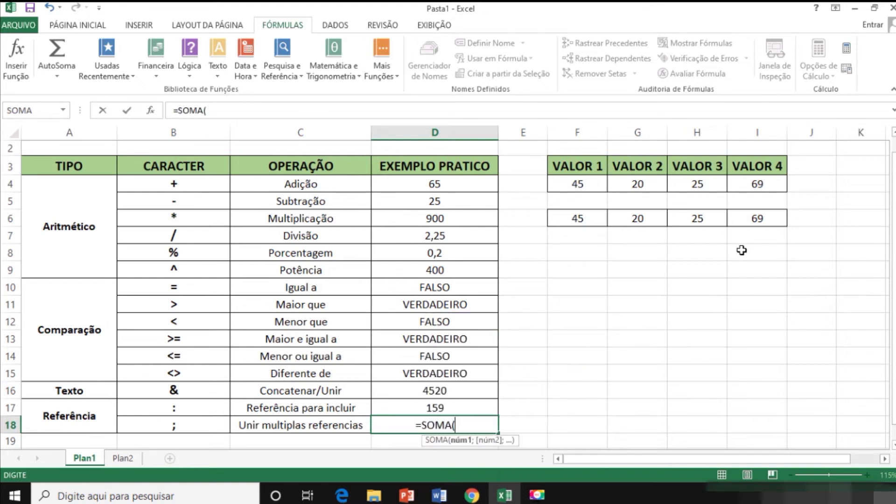
click(584, 184)
drag(583, 184, 734, 186)
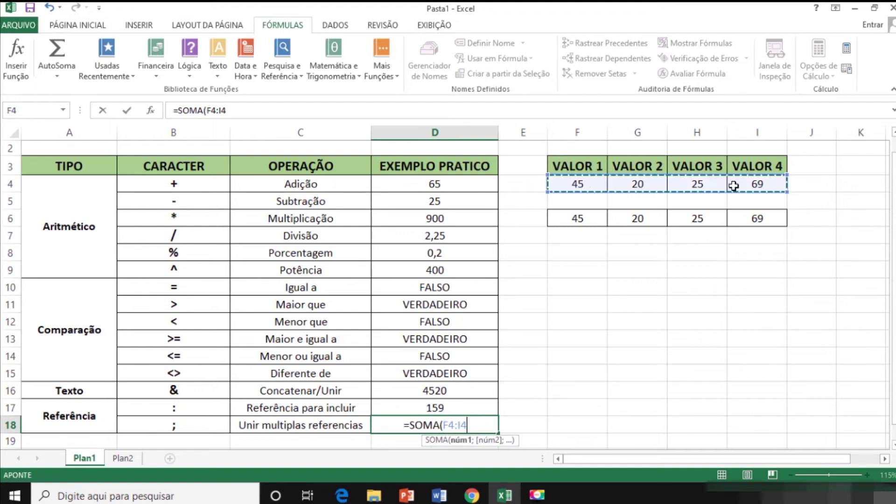
text(;)
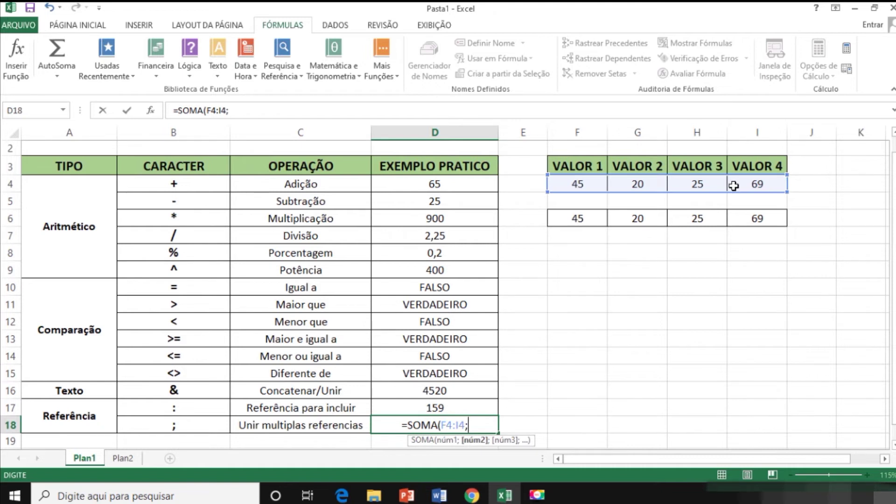
drag(580, 219, 768, 222)
text())
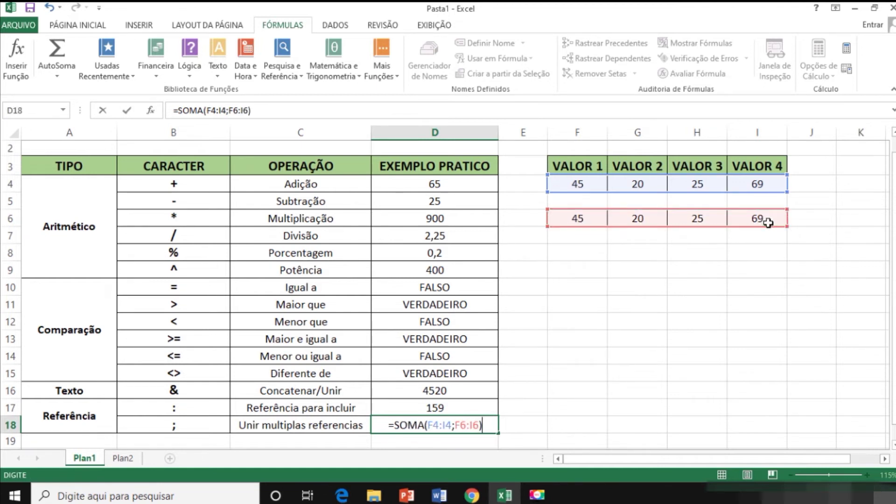
key(Return)
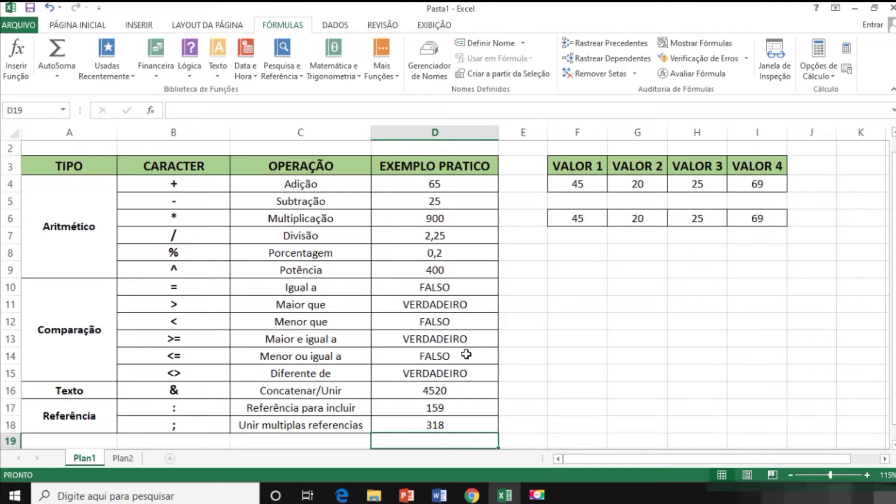
scroll(562, 327, up, 1)
scroll(561, 325, down, 2)
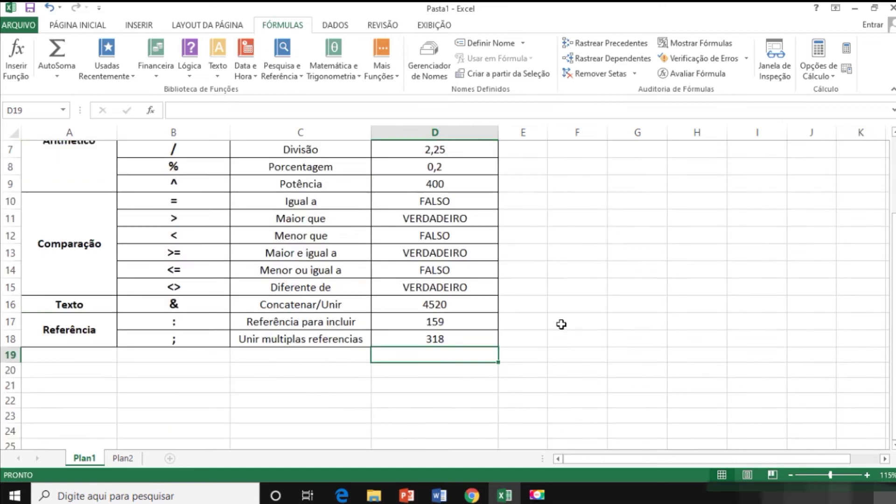
scroll(561, 325, up, 2)
click(561, 324)
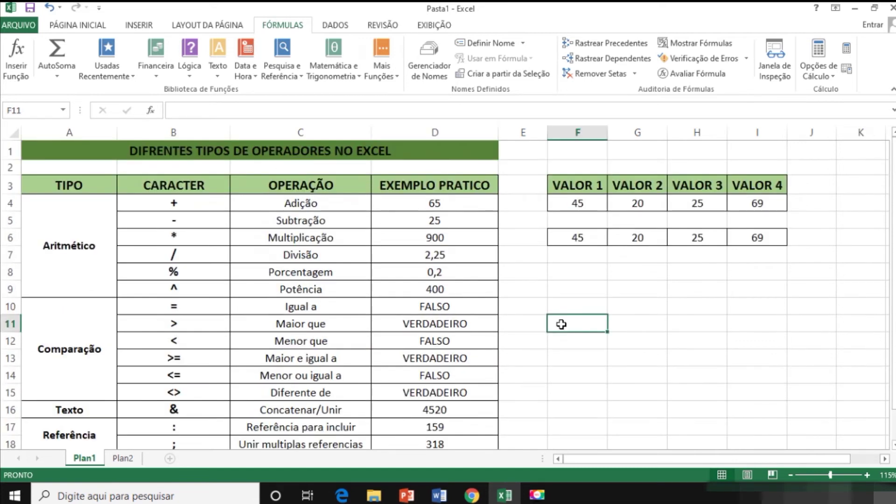
- On sheet Plan2, enter =SOMA(B4:D4) in cell E4 under TOTAL TRIMESTRE and copy it down through E7
click(123, 458)
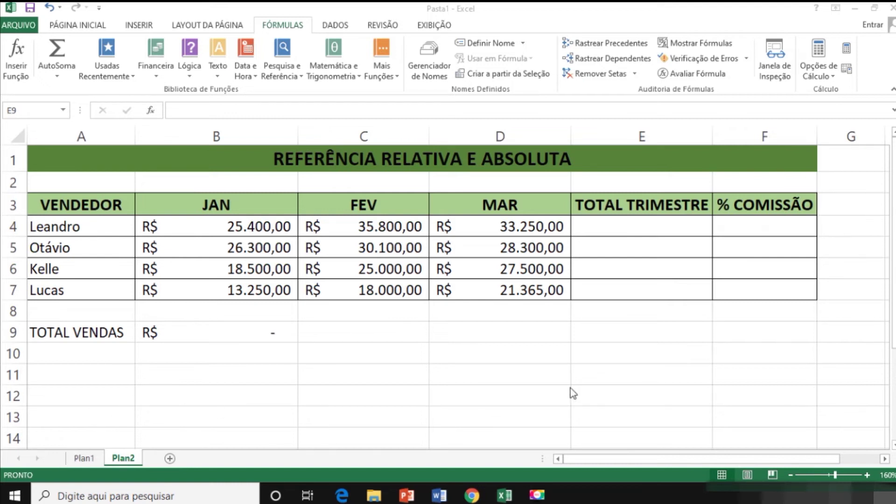
click(636, 227)
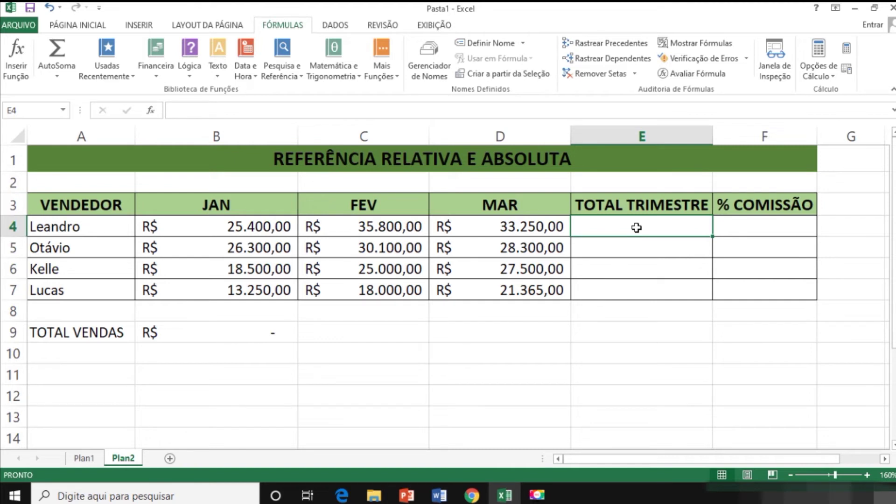
click(567, 159)
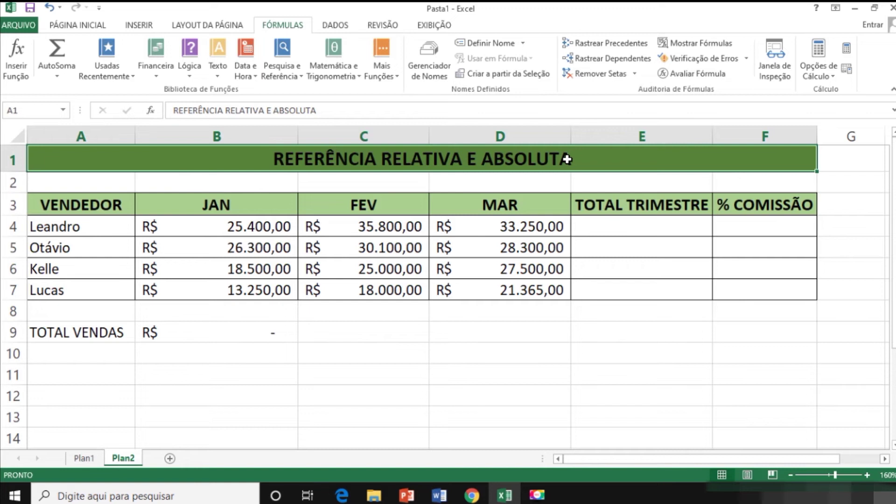
click(599, 228)
text(=S)
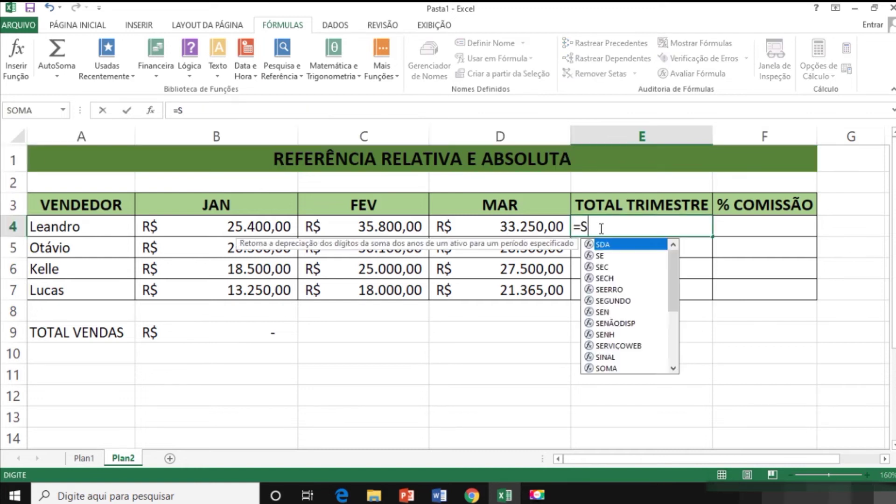
text(OMA()
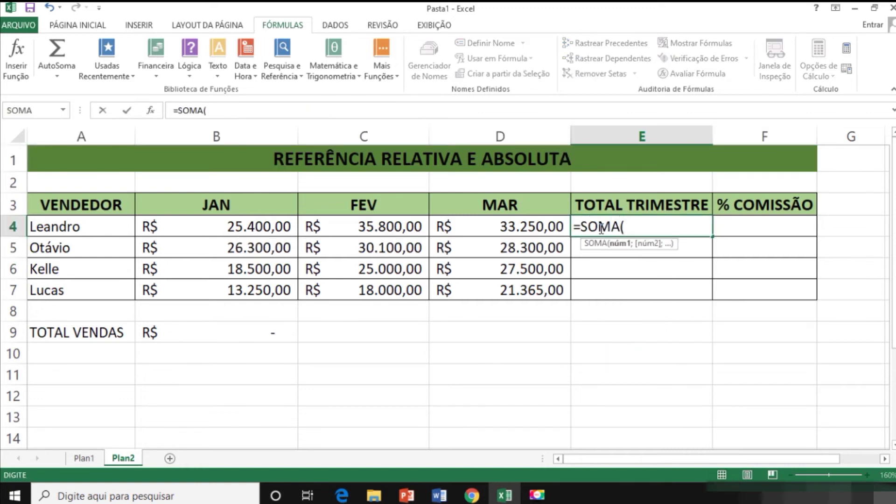
click(217, 224)
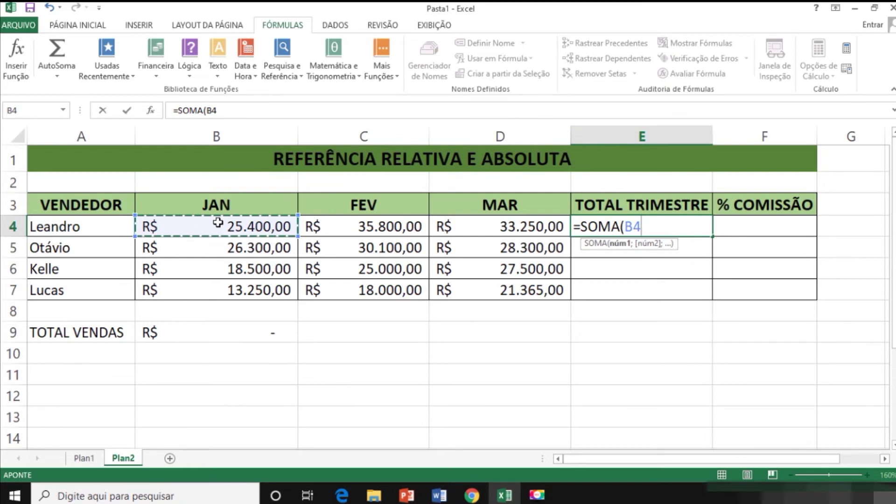
drag(217, 222, 490, 227)
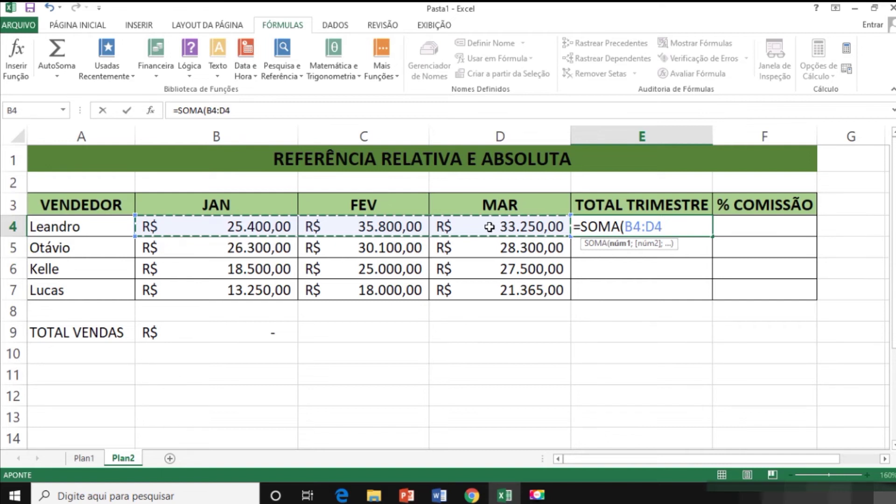
text())
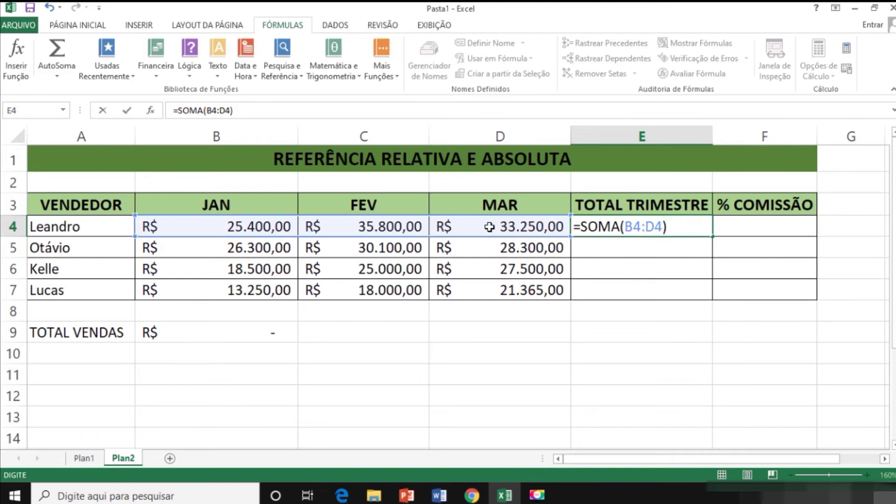
key(Return)
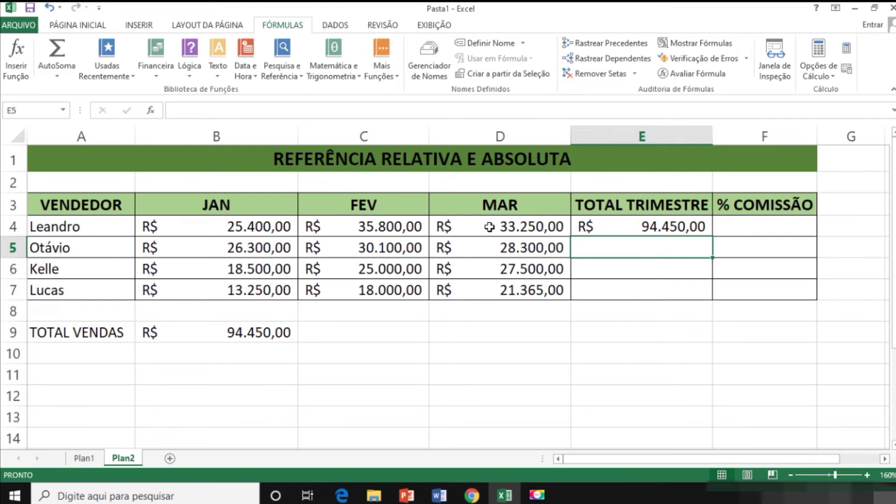
click(621, 225)
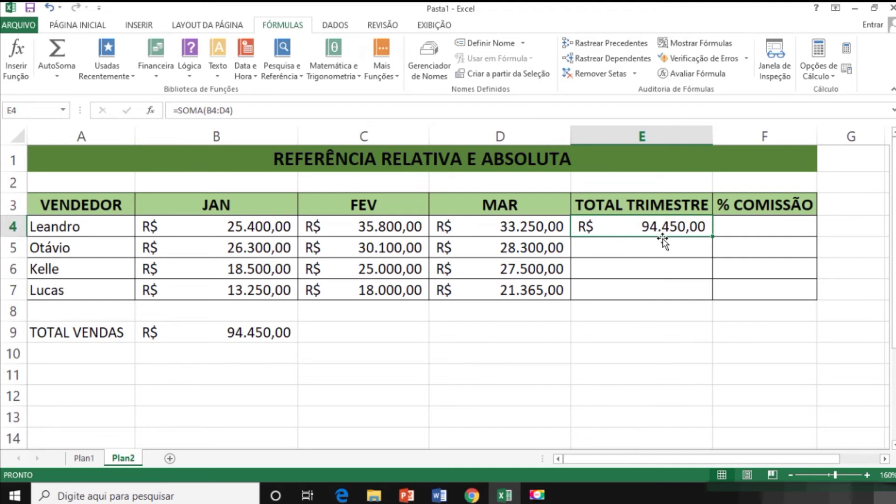
drag(714, 236, 709, 297)
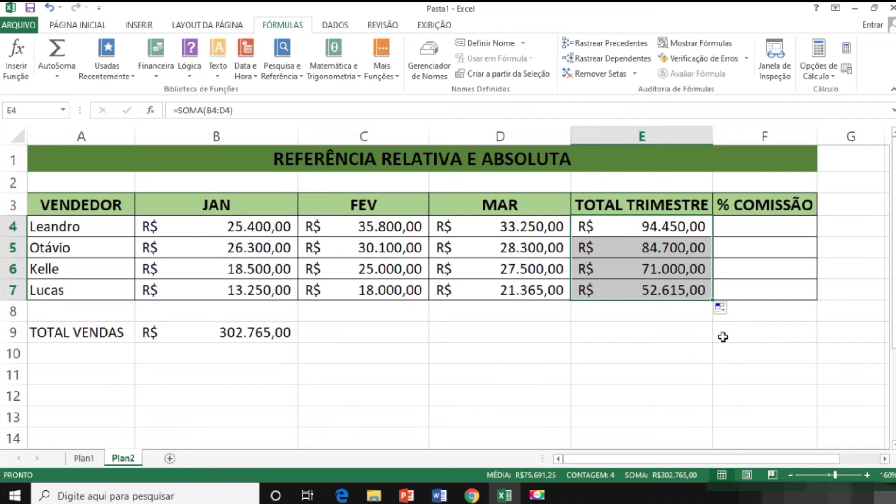
- Inspect the copied SOMA formulas in cells E5, E6 and E7 to see which ranges they reference
click(653, 247)
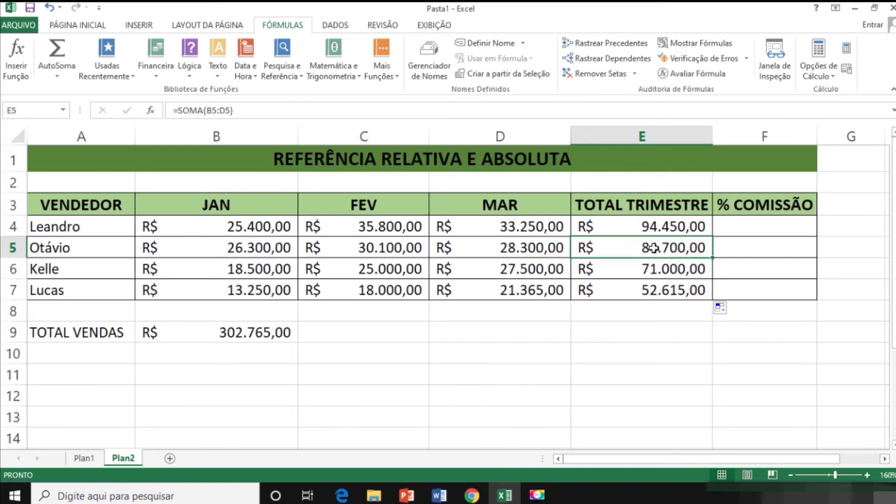
key(F2)
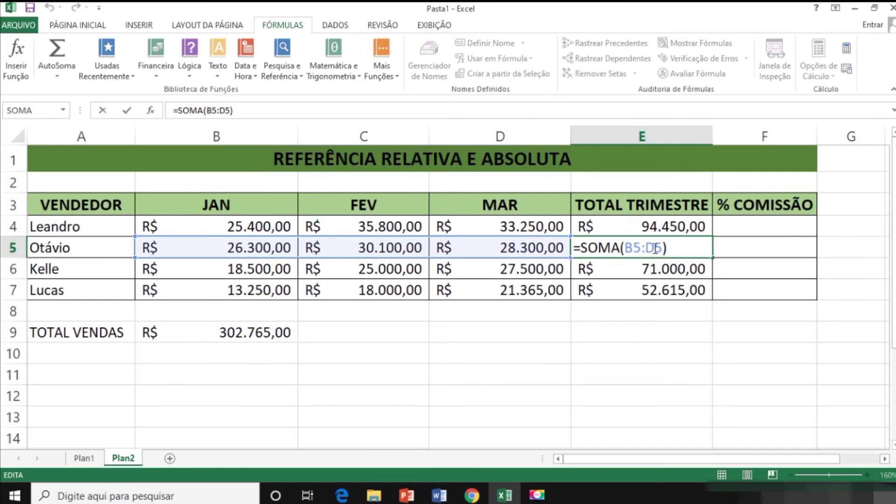
key(Tab)
click(665, 263)
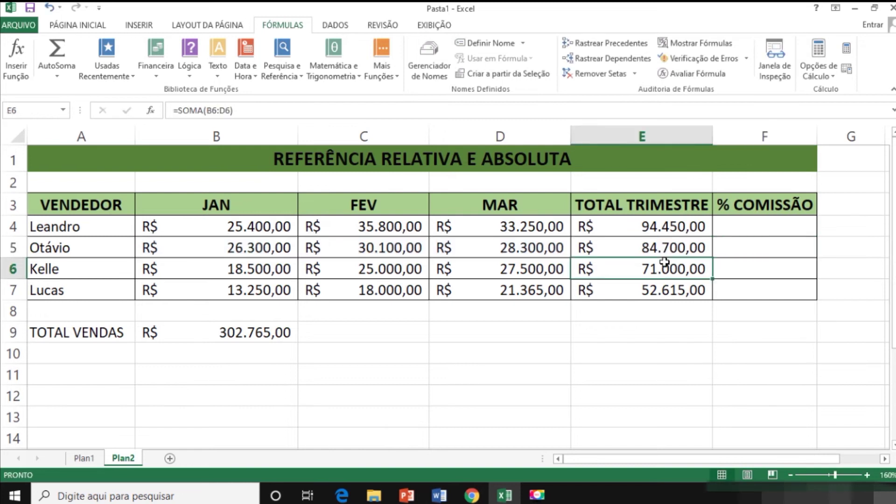
double_click(664, 262)
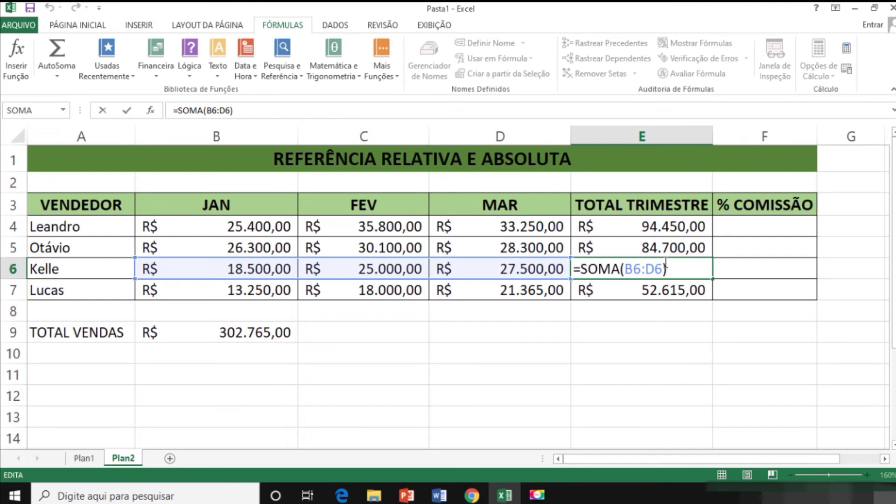
key(Escape)
key(Down)
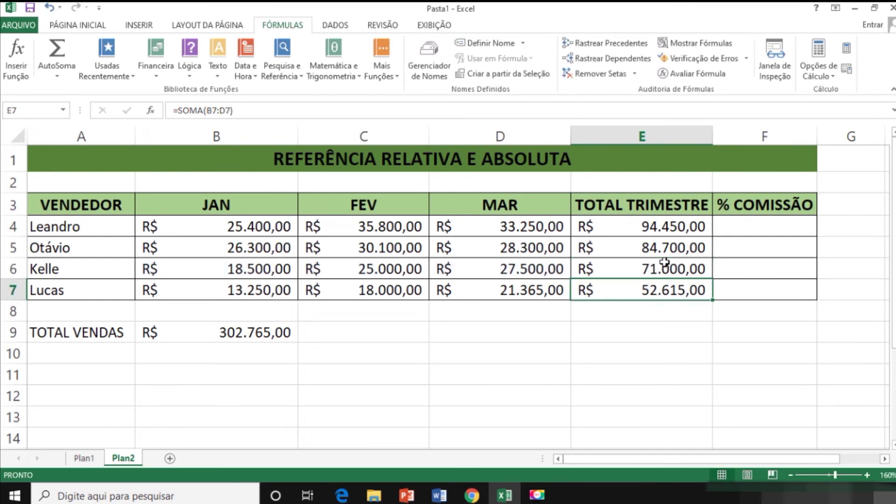
key(F2)
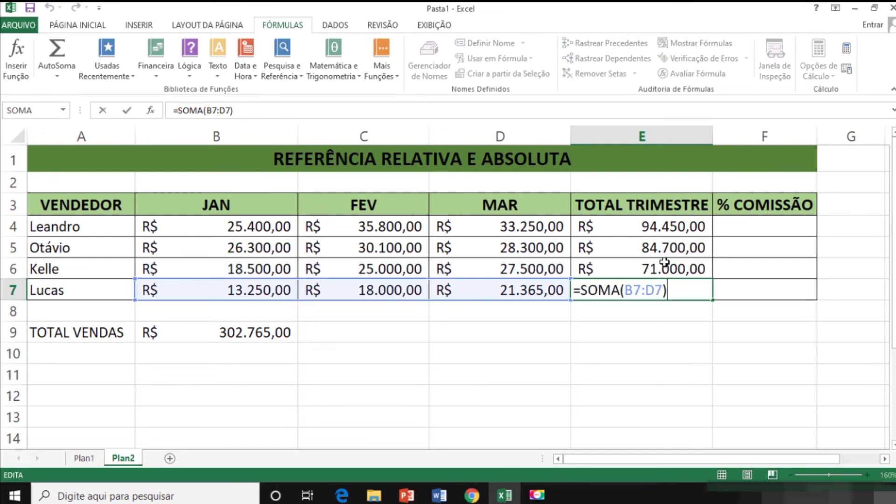
key(Escape)
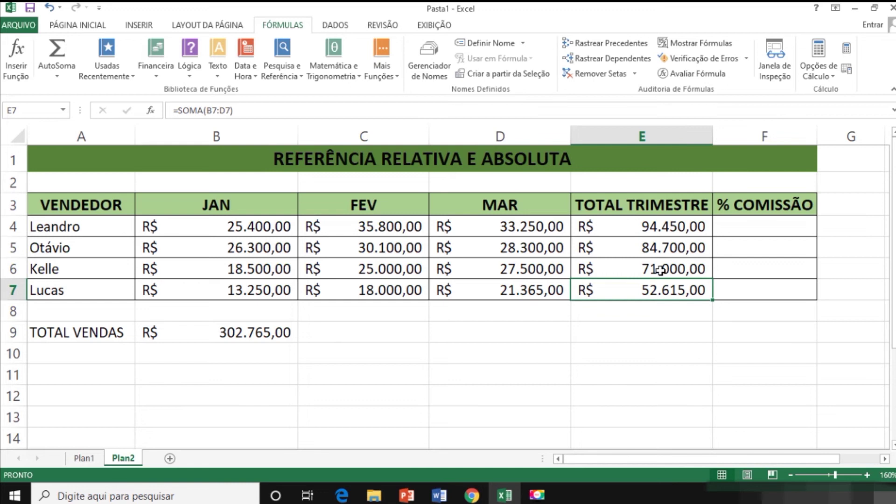
- Copy the quarterly total formula from E4 down through E7 once more
click(676, 230)
drag(713, 238, 716, 301)
click(668, 363)
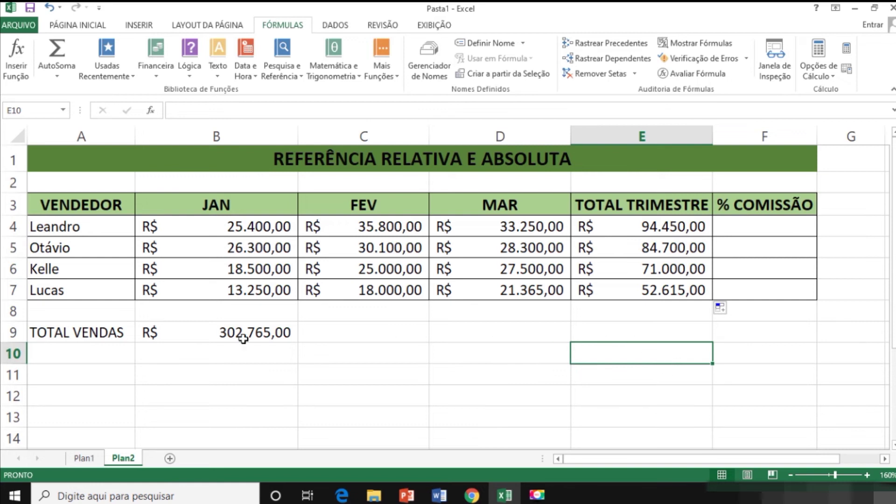
- Enter =E4/B9 in cell F4 under % COMISSÃO to divide the quarterly total by the TOTAL VENDAS value
click(188, 335)
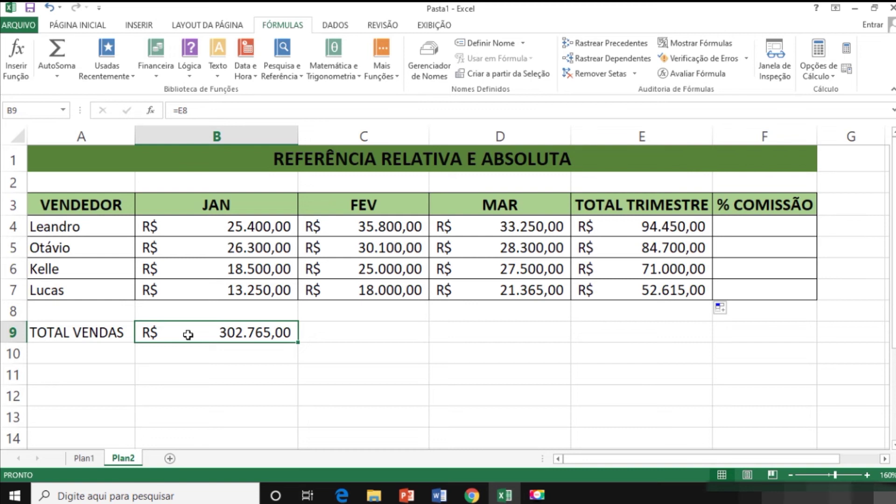
click(756, 228)
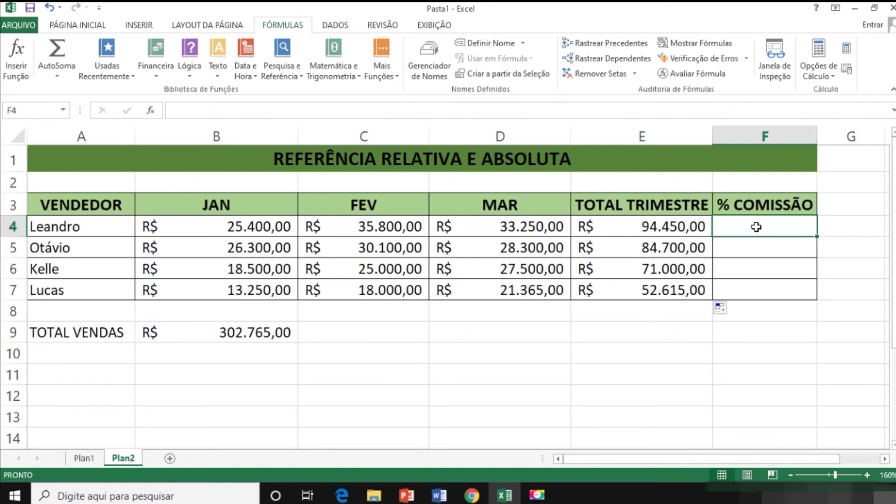
text(=)
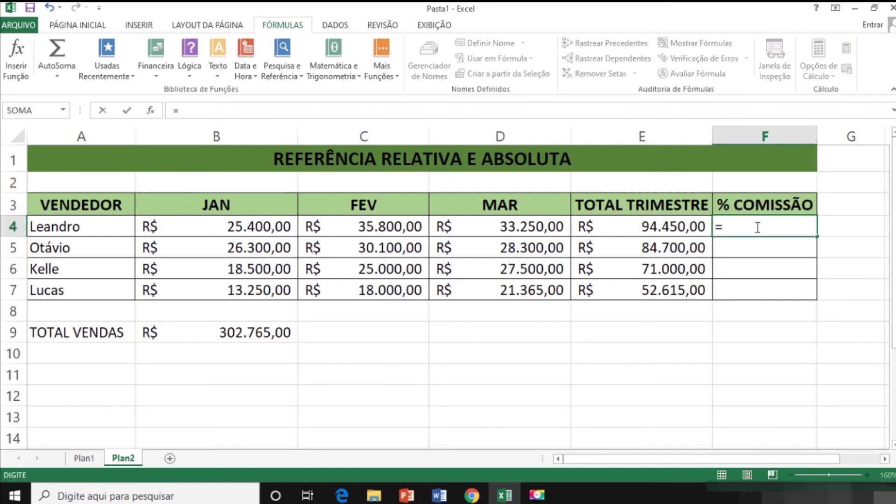
click(695, 229)
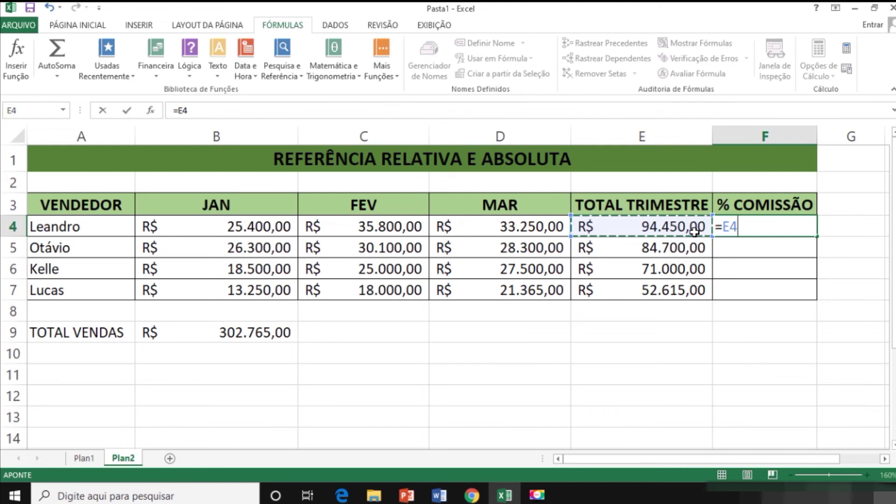
text(/)
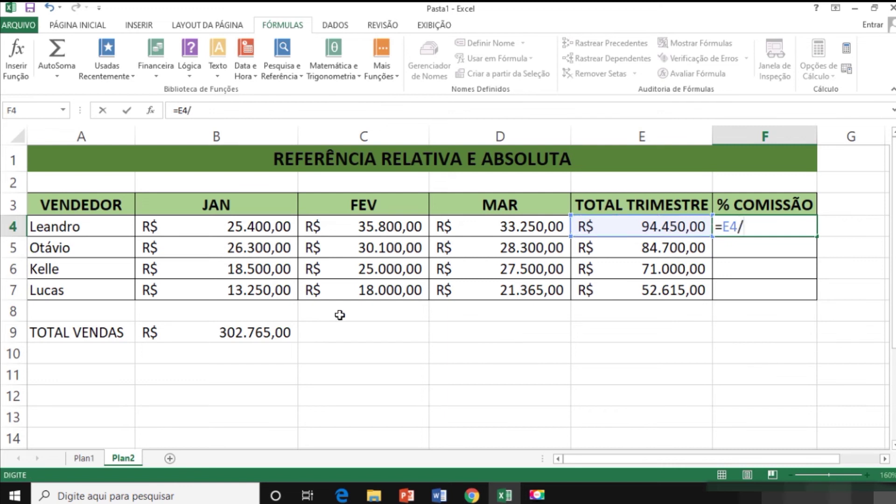
click(246, 331)
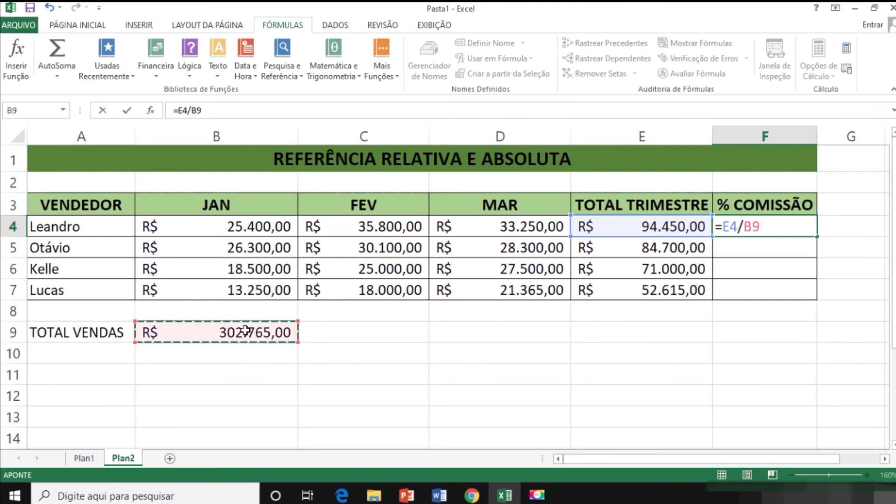
key(Return)
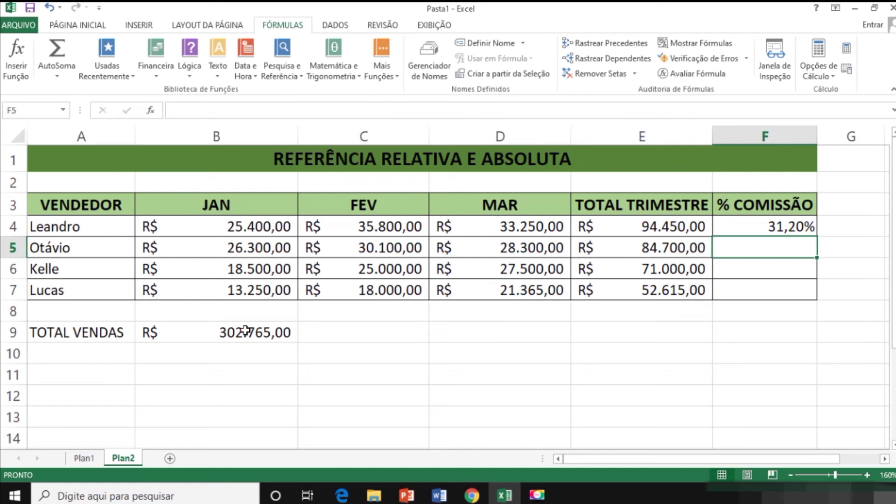
- Try to copy the relative formula from F4 down through F7 and check the cell references used in F5
click(763, 229)
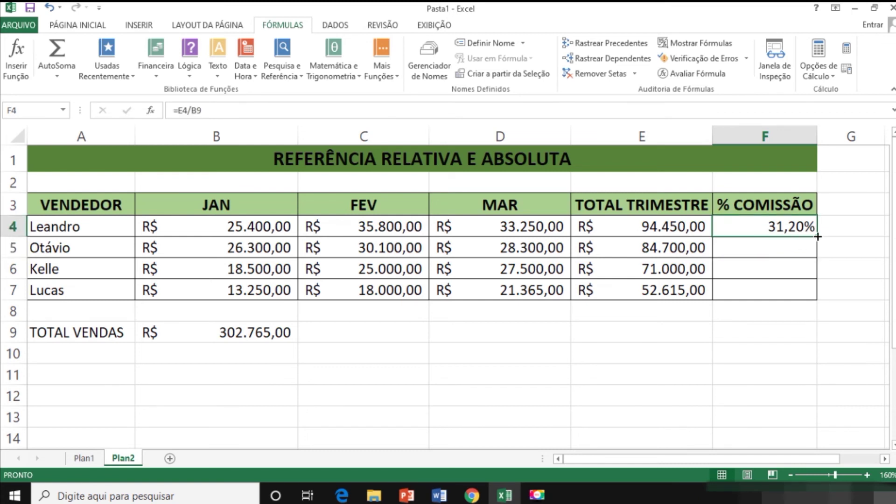
drag(817, 236, 816, 299)
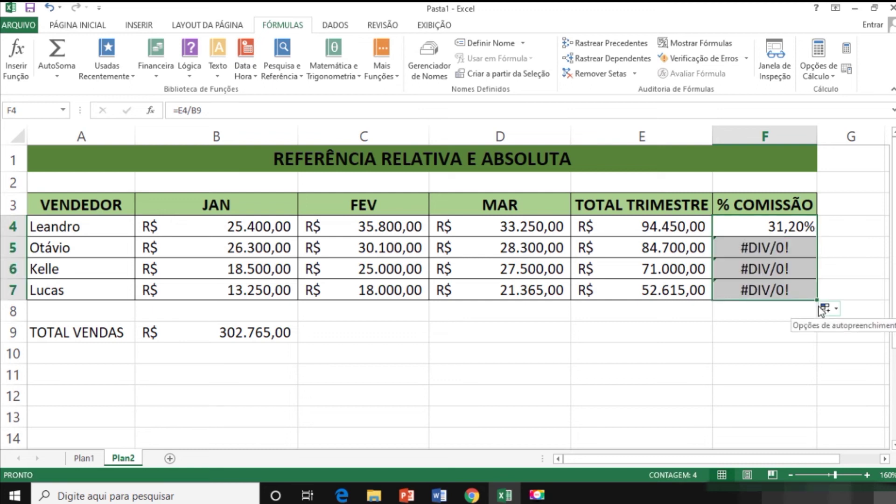
double_click(803, 252)
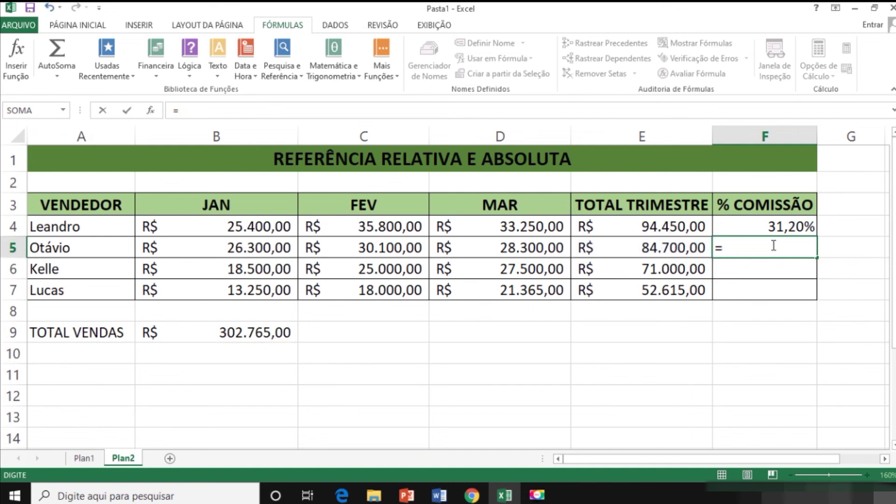
- Enter =E5/$B$9 in cell F5, with an absolute reference to the TOTAL VENDAS cell
click(677, 247)
text(/$)
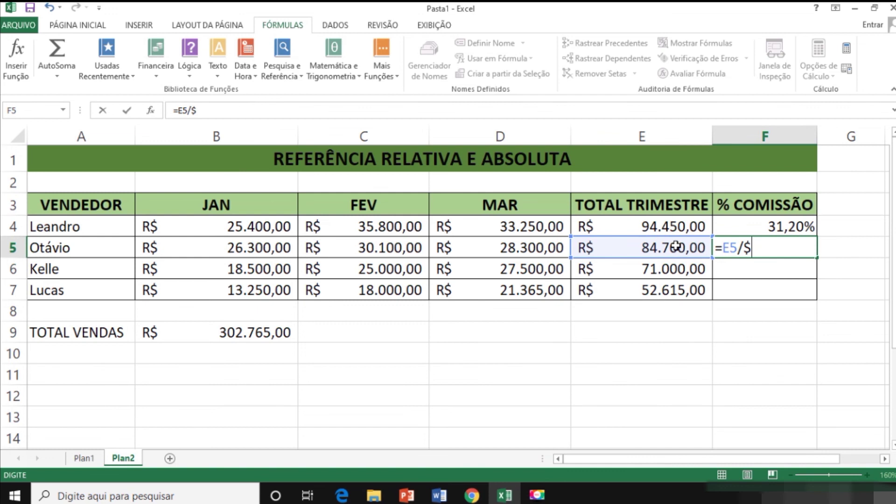
text(B$9)
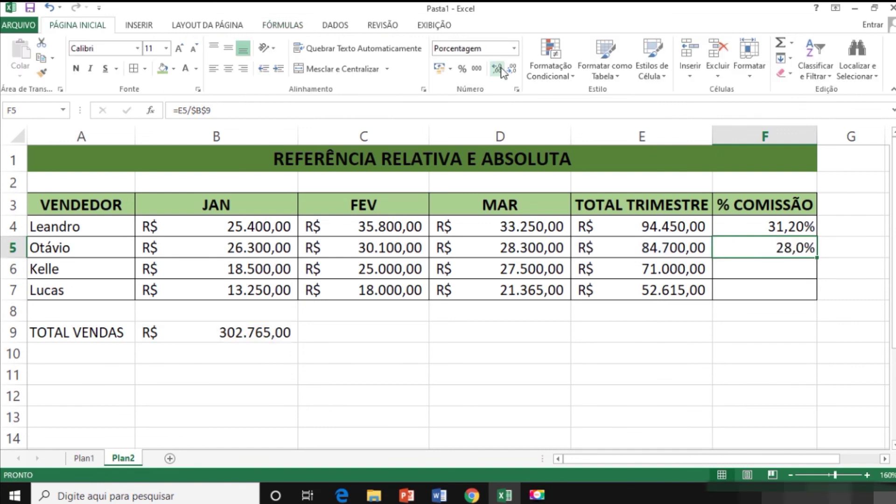
- Show the percentage in F5 with two decimal places and copy its formula down through F7
click(498, 70)
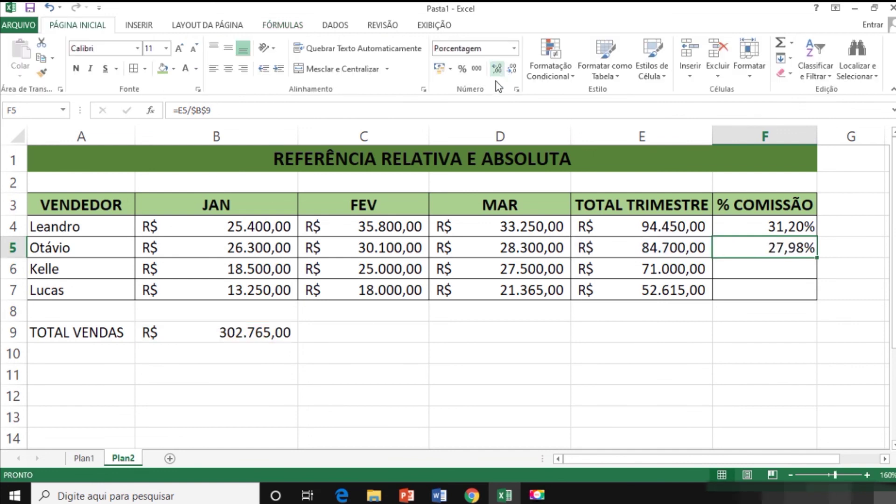
drag(817, 257, 818, 294)
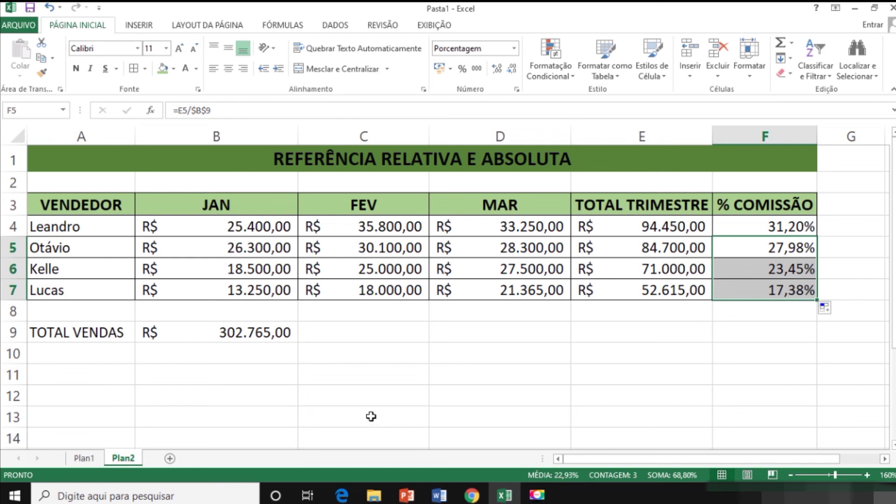
click(682, 330)
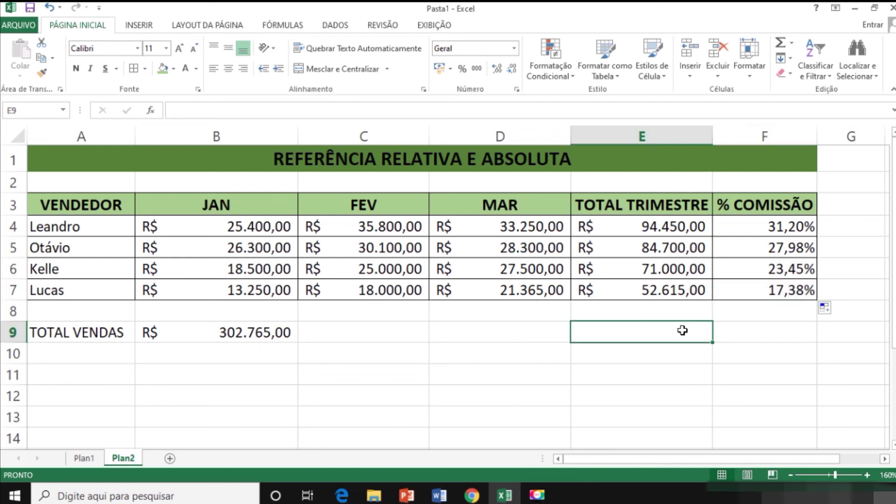
- Rebuild the F5 formula as =E5/B9 and convert the B9 reference to the absolute form $B$9
click(797, 250)
text(=)
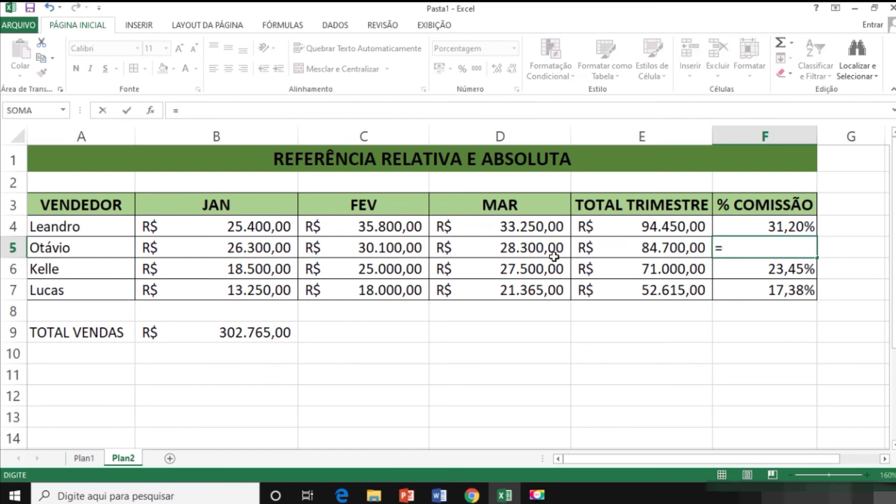
click(632, 254)
text(/)
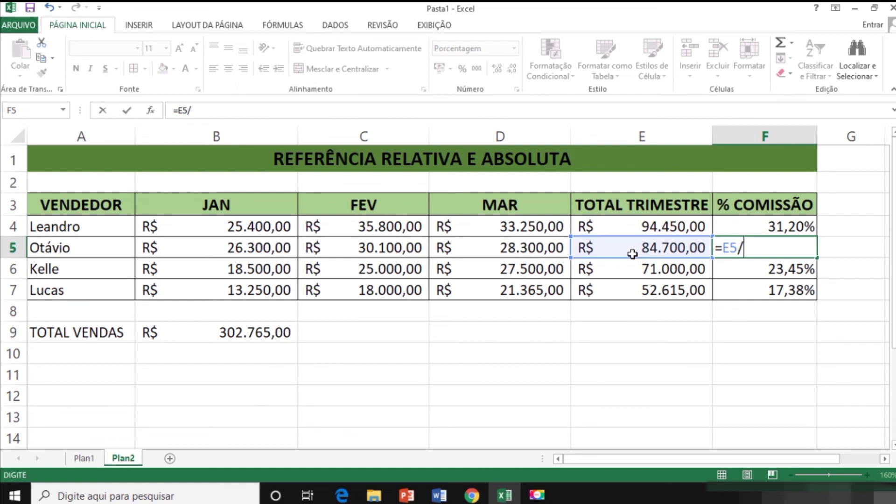
click(286, 335)
double_click(751, 248)
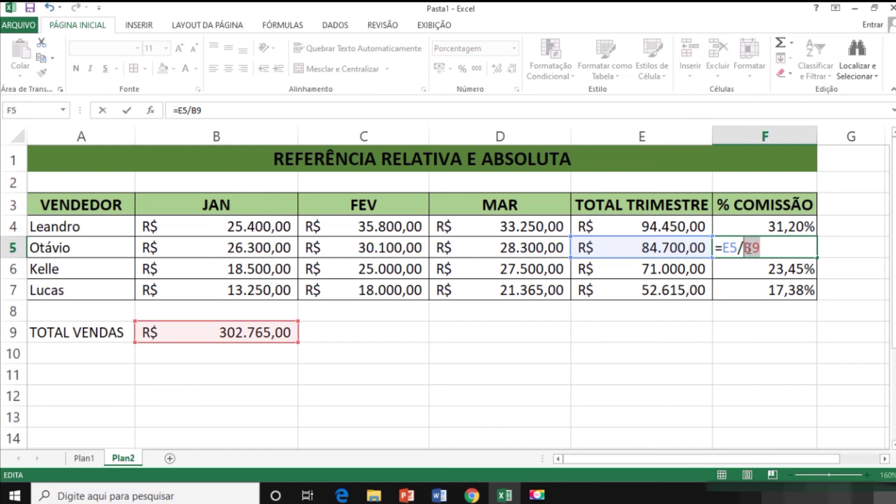
key(F4)
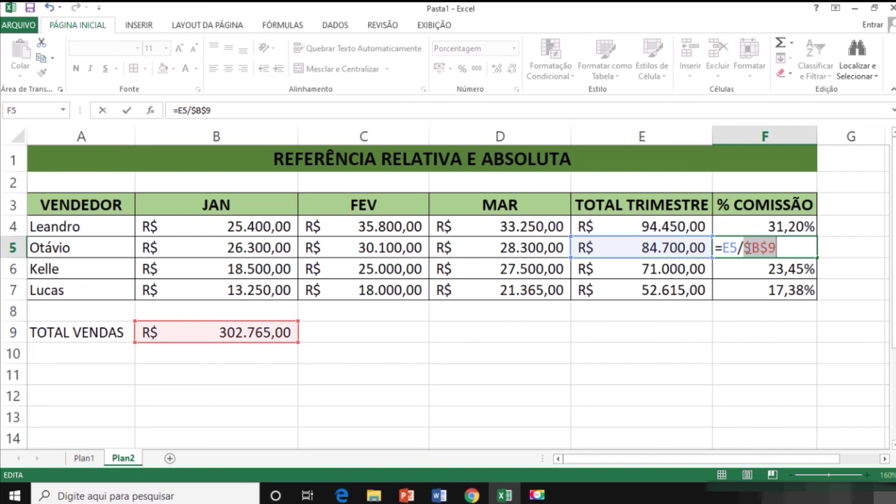
key(Return)
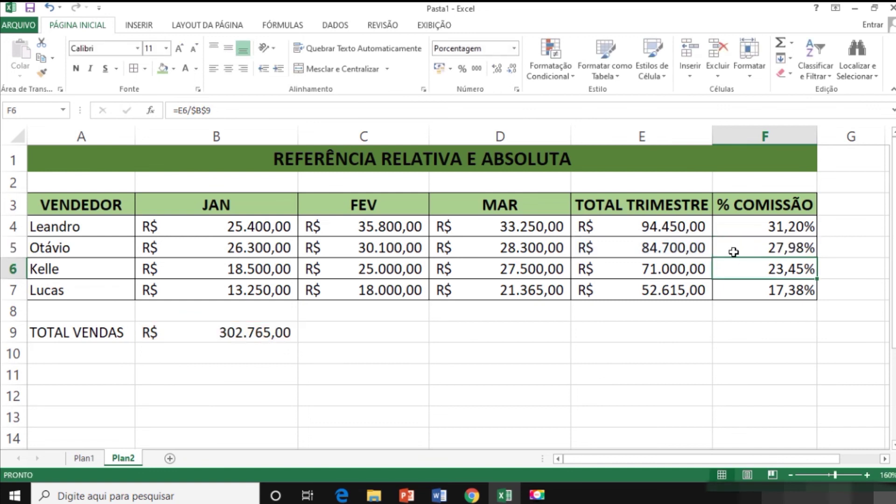
- Copy the rebuilt absolute-reference formula from F5 down through F7
click(733, 252)
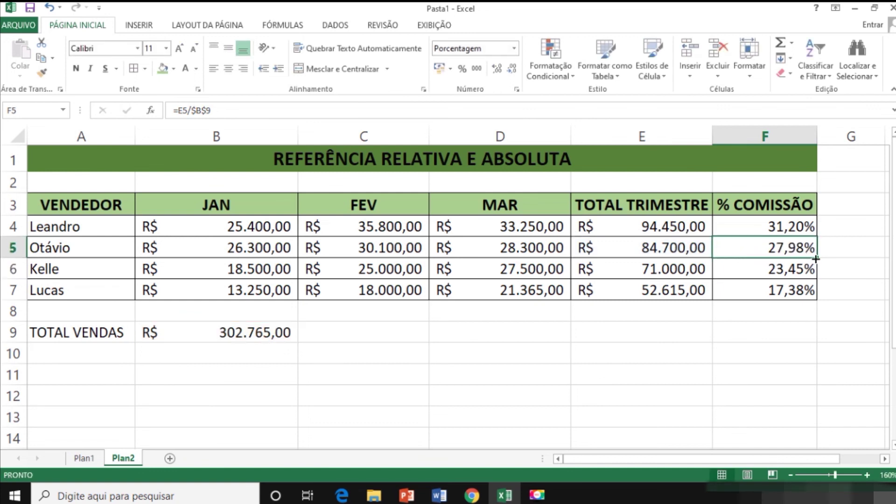
drag(816, 258, 818, 258)
drag(818, 286, 818, 298)
click(801, 378)
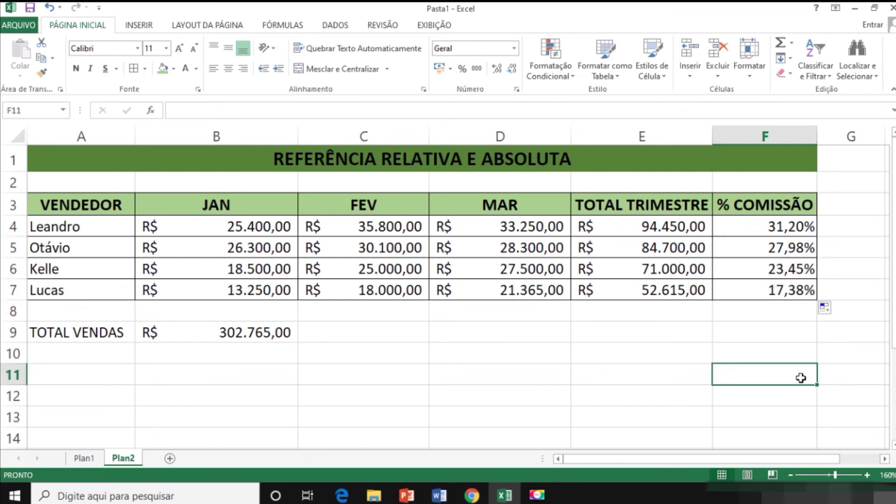